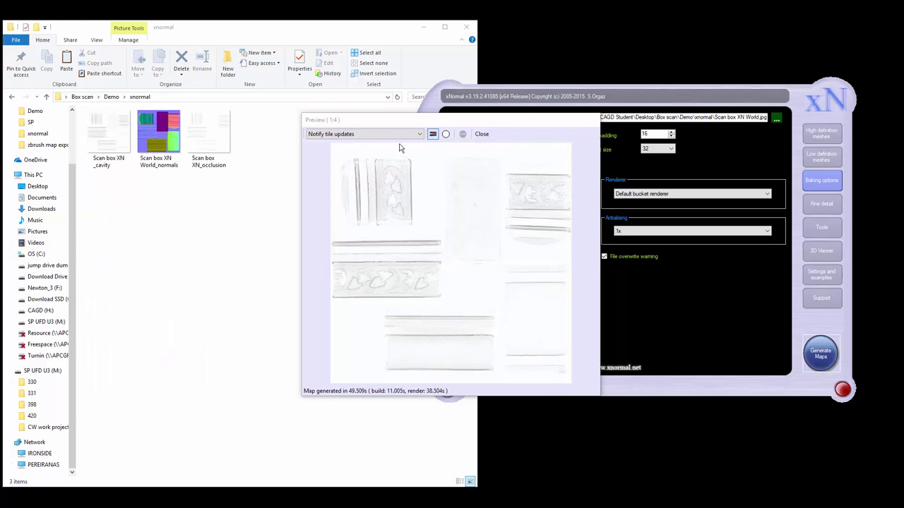
Close the finished bake preview and bring the xnormal output folder into full view.
drag(445, 123, 419, 130)
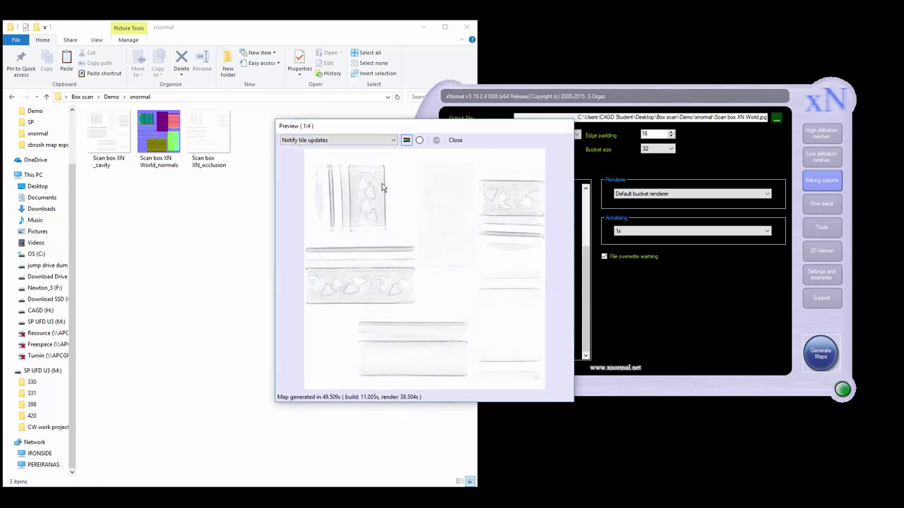
click(456, 139)
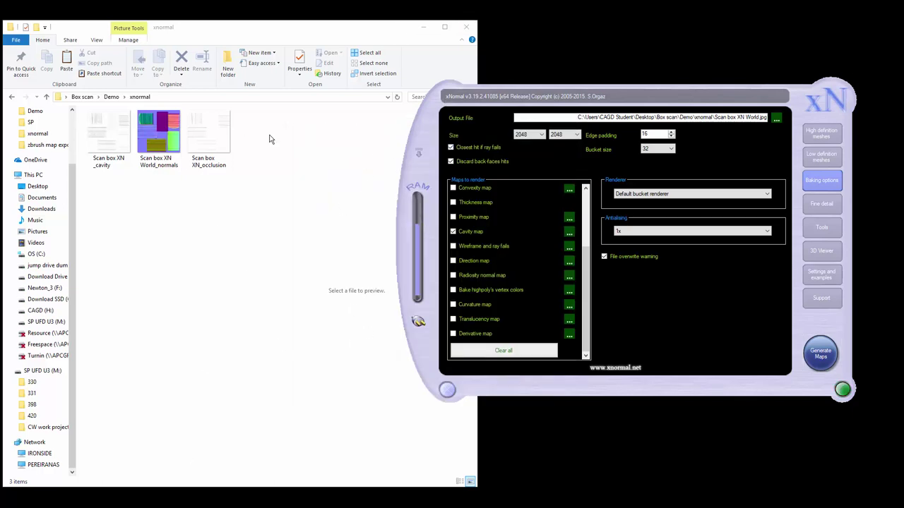
drag(228, 21, 314, 30)
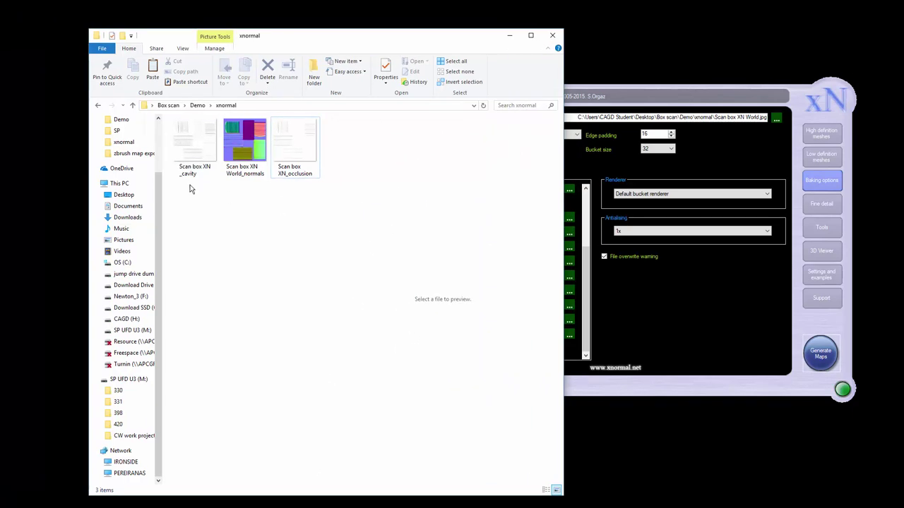
Preview the baked maps in the xnormal folder, comparing Scan box XN_cavity with Scan box XN_occlusion.
click(200, 156)
click(248, 146)
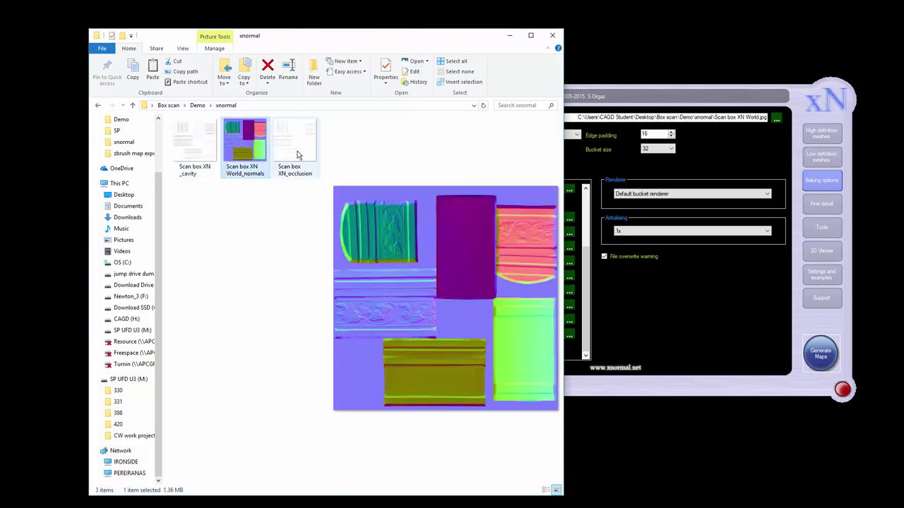
click(295, 141)
key(Left)
key(Left)
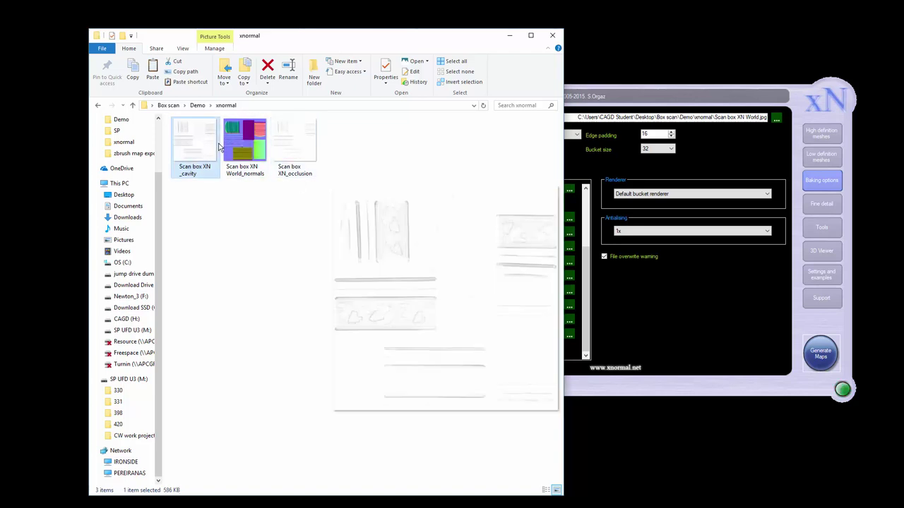
click(295, 150)
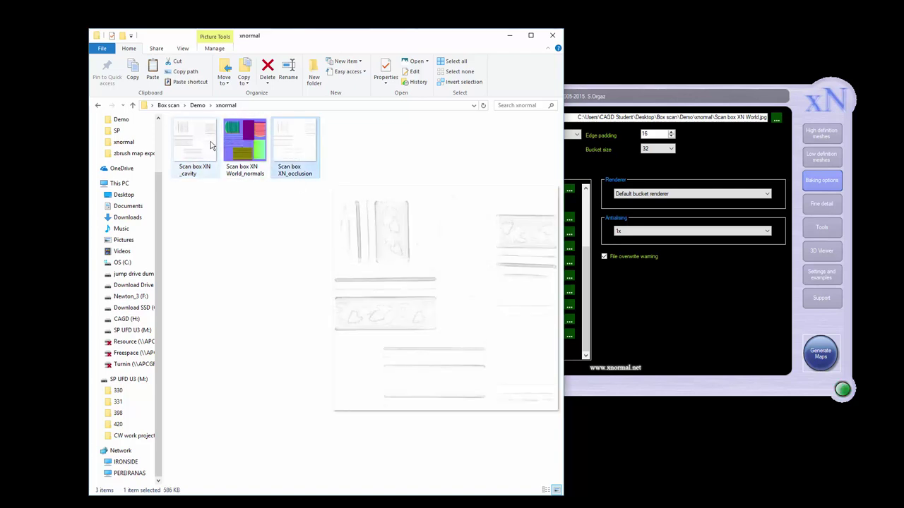
key(Left)
key(Left)
click(295, 154)
click(176, 144)
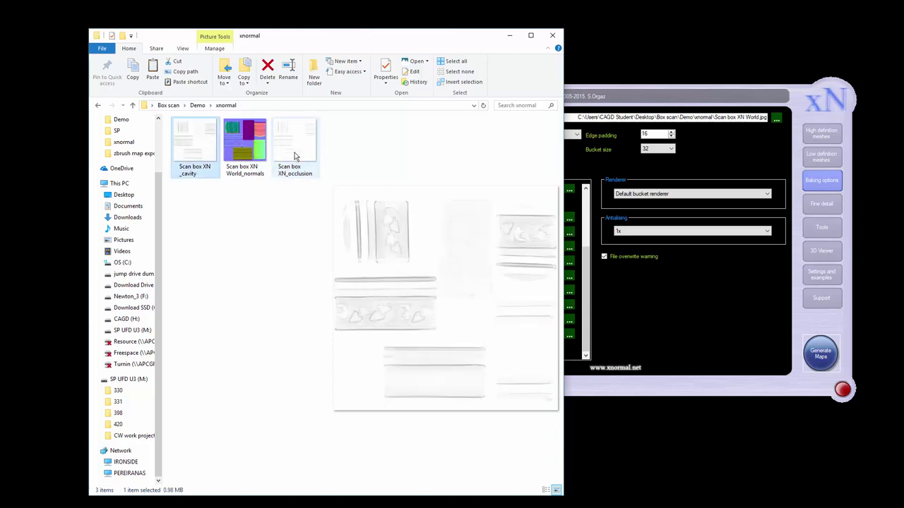
key(Right)
key(Right)
click(202, 140)
click(297, 149)
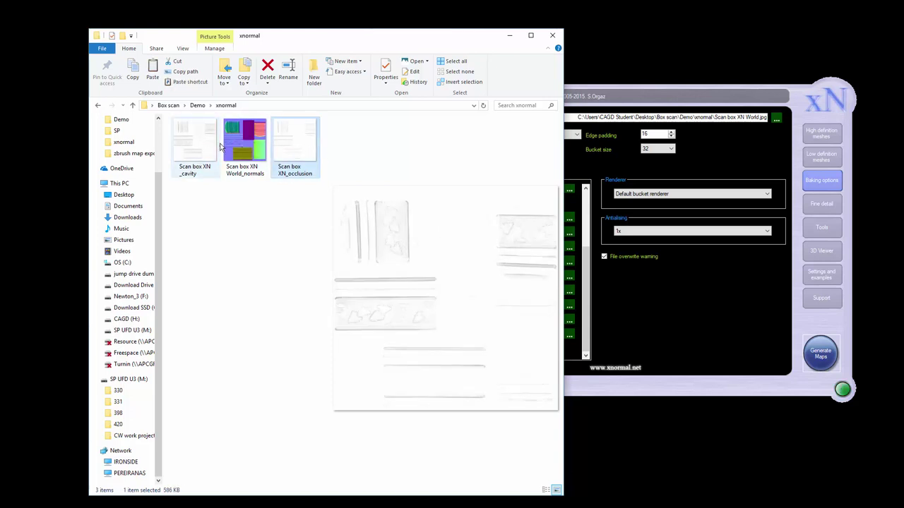
key(Left)
click(303, 150)
key(Left)
key(Left)
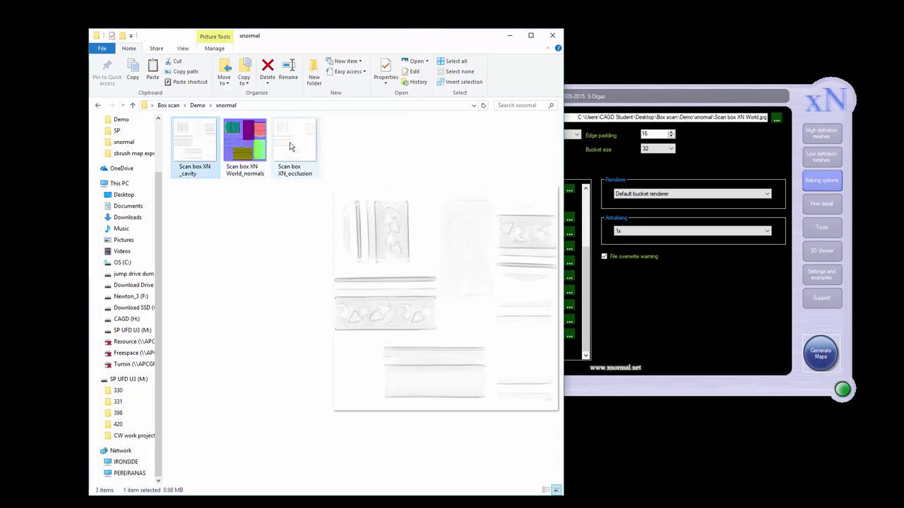
click(303, 144)
key(Left)
key(Left)
click(302, 141)
key(Left)
key(Left)
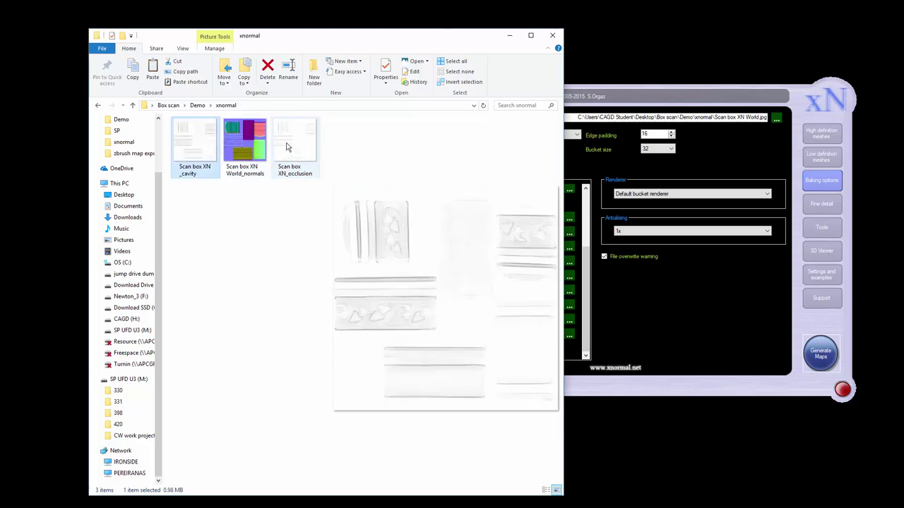
click(305, 145)
key(Left)
key(Left)
click(307, 149)
key(Left)
key(Left)
click(303, 147)
click(255, 149)
click(291, 157)
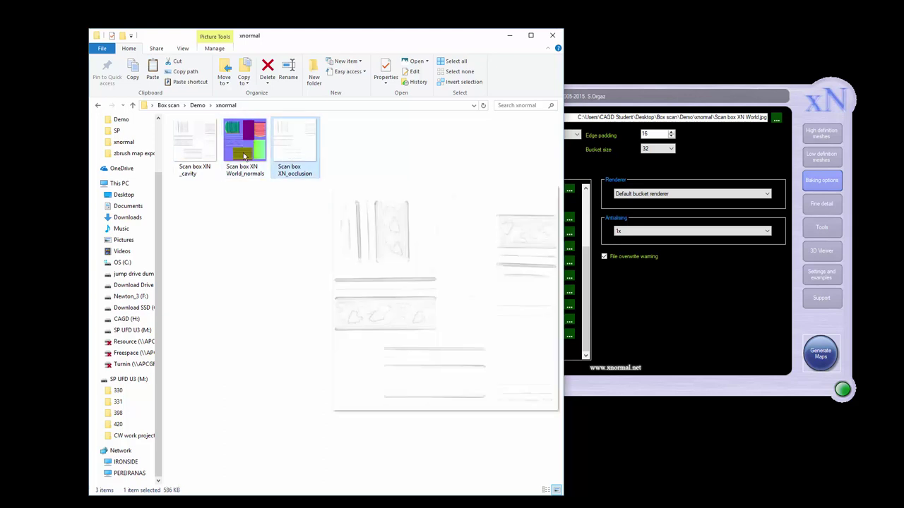
click(192, 162)
click(294, 151)
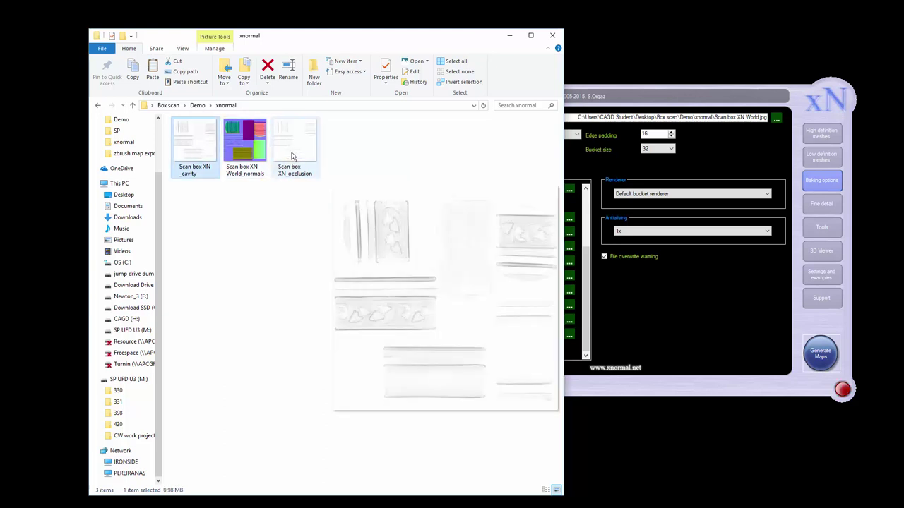
key(Left)
click(204, 150)
click(311, 155)
click(203, 149)
click(294, 152)
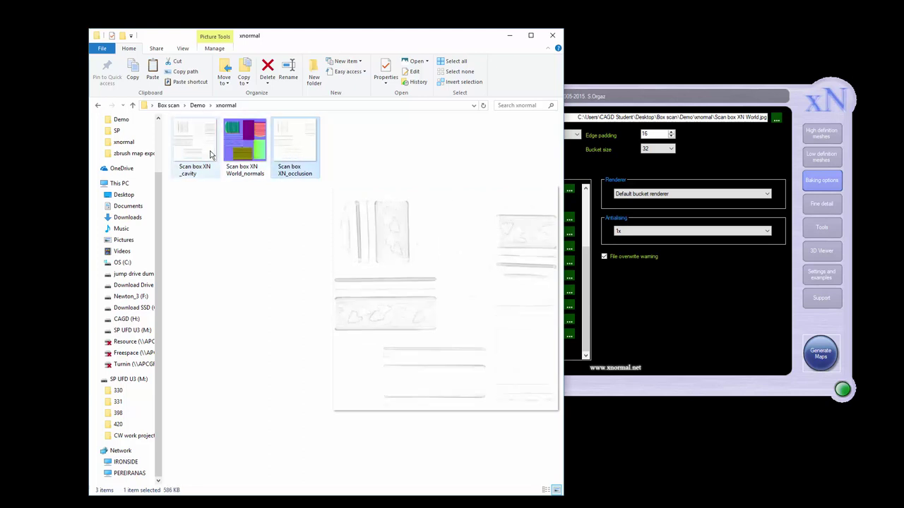
click(197, 149)
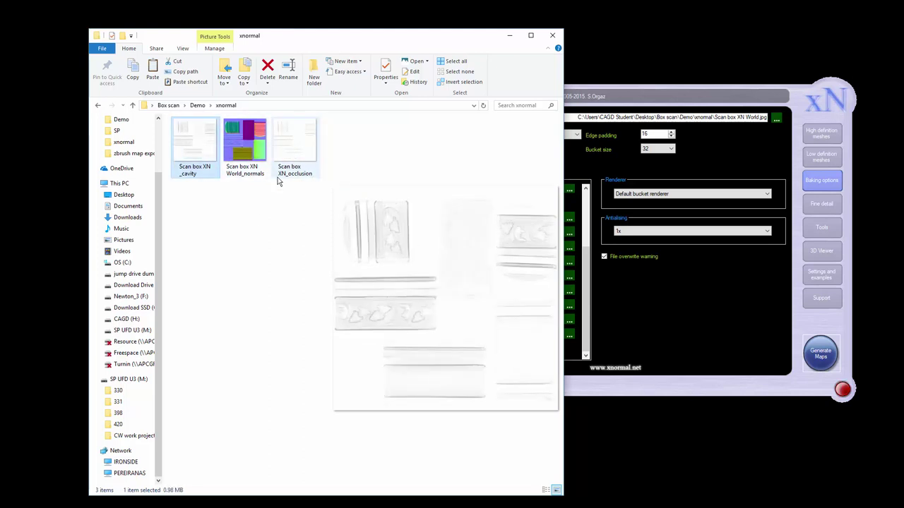
Preview the Scan box XN World_normals map and check it against the bake settings in xNormal.
click(252, 165)
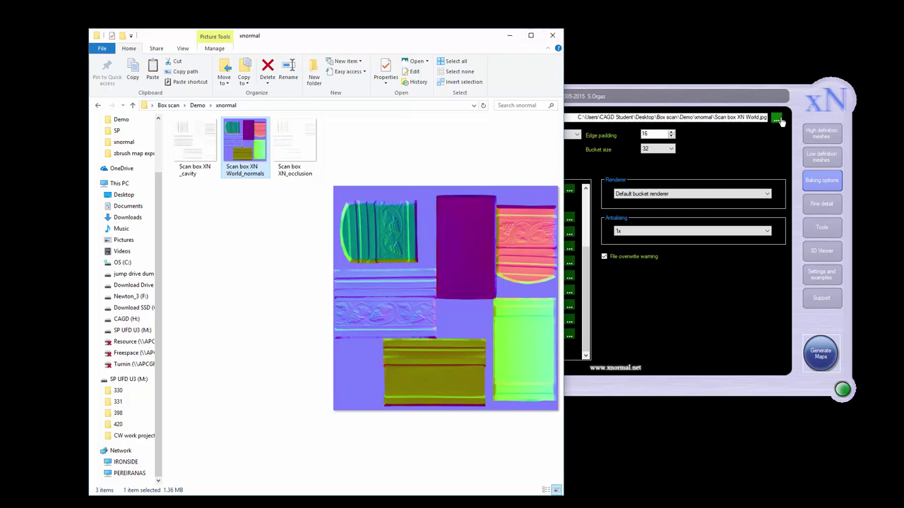
click(756, 94)
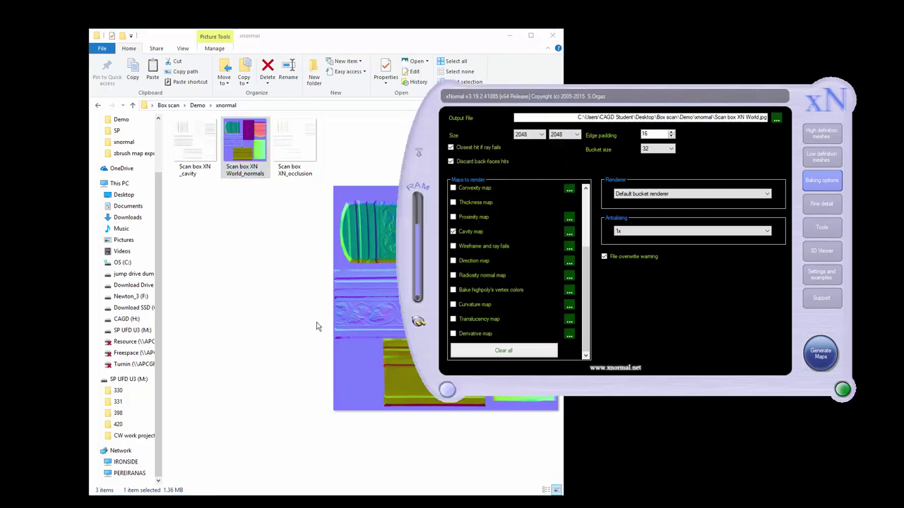
click(341, 45)
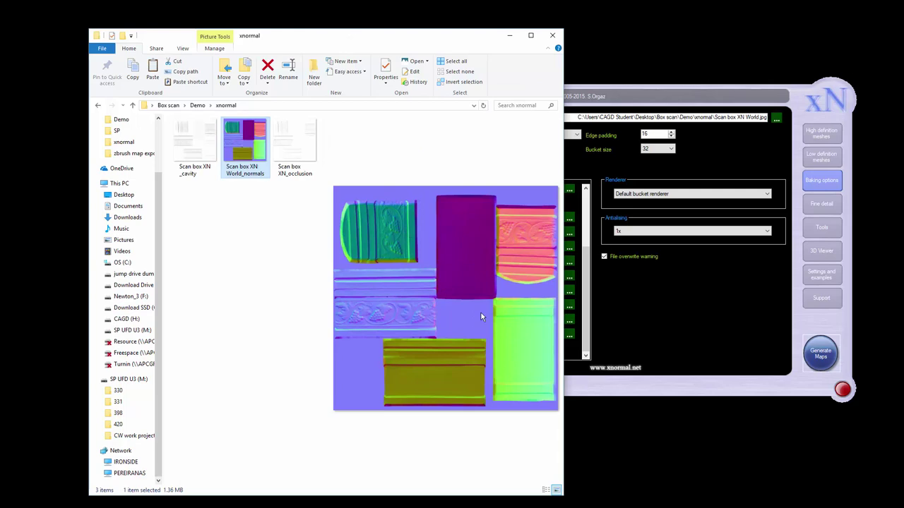
Switch to Photoshop and open the scan box retopo texture image from the Demo folder, keeping its window beside the file browser.
click(98, 106)
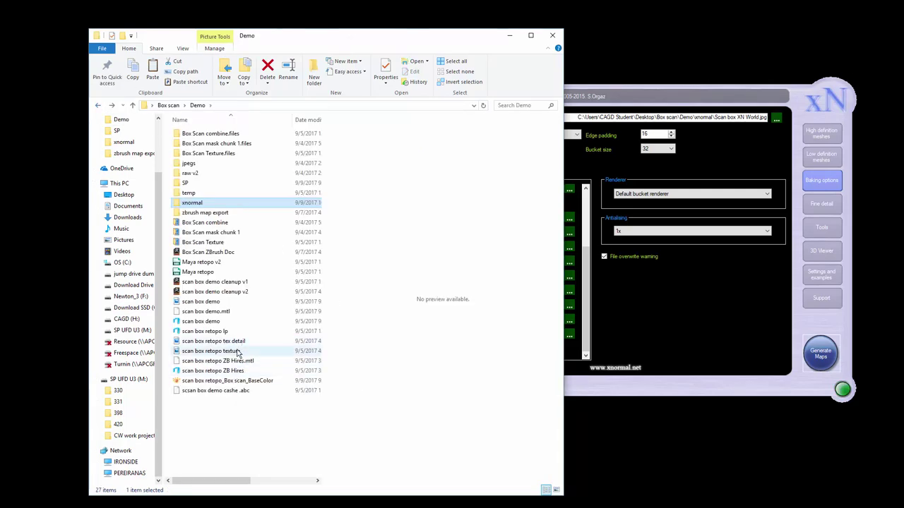
click(237, 352)
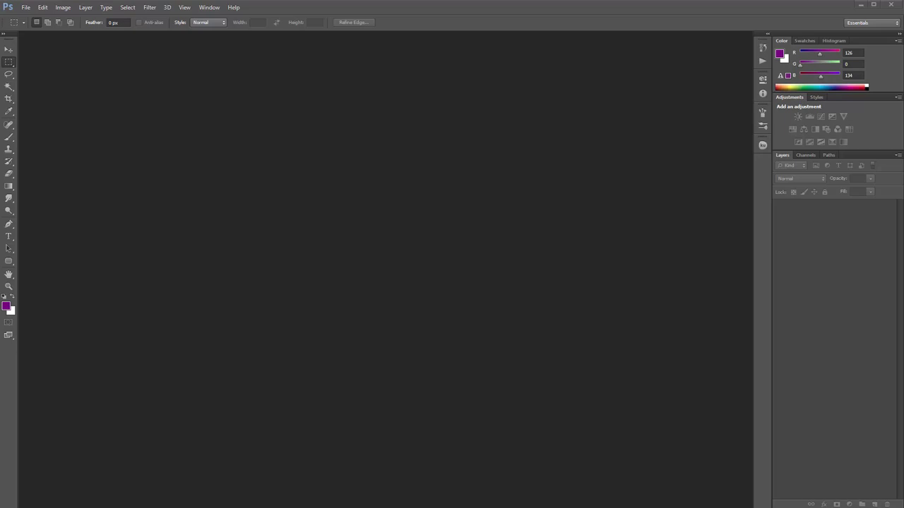
drag(383, 10, 684, 18)
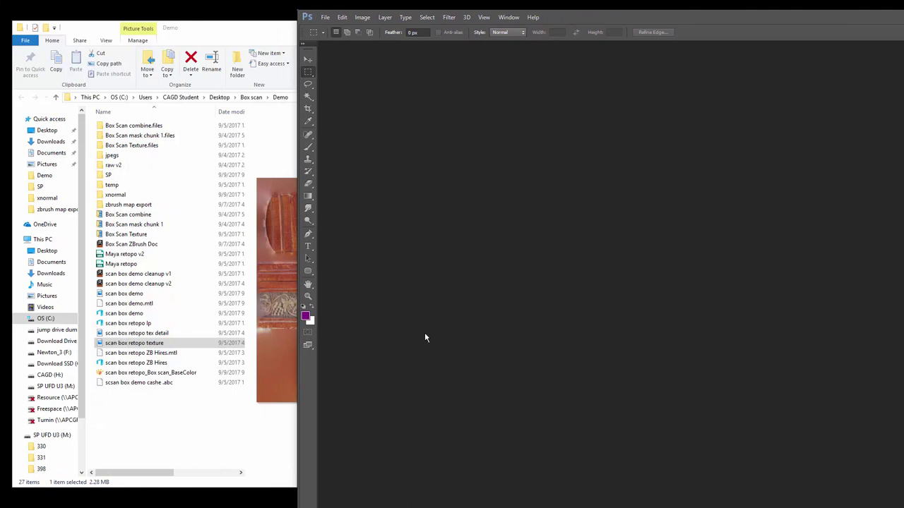
click(325, 17)
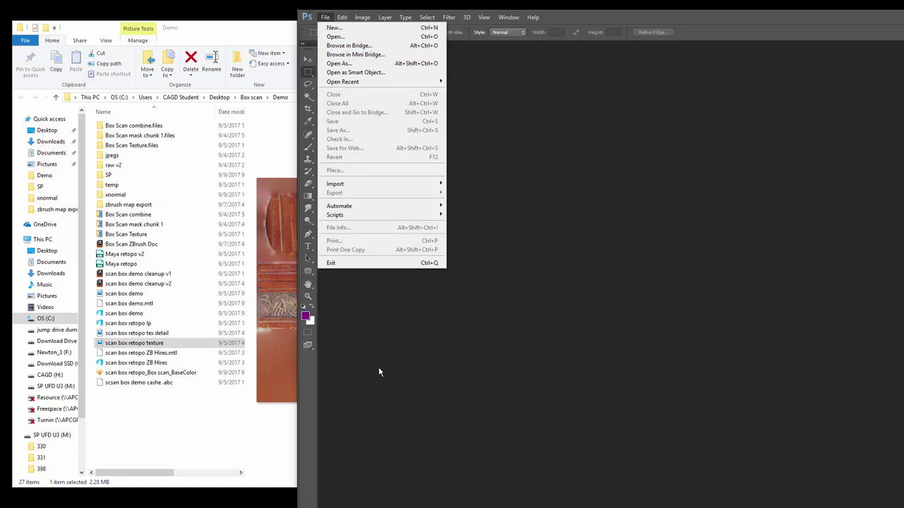
click(215, 42)
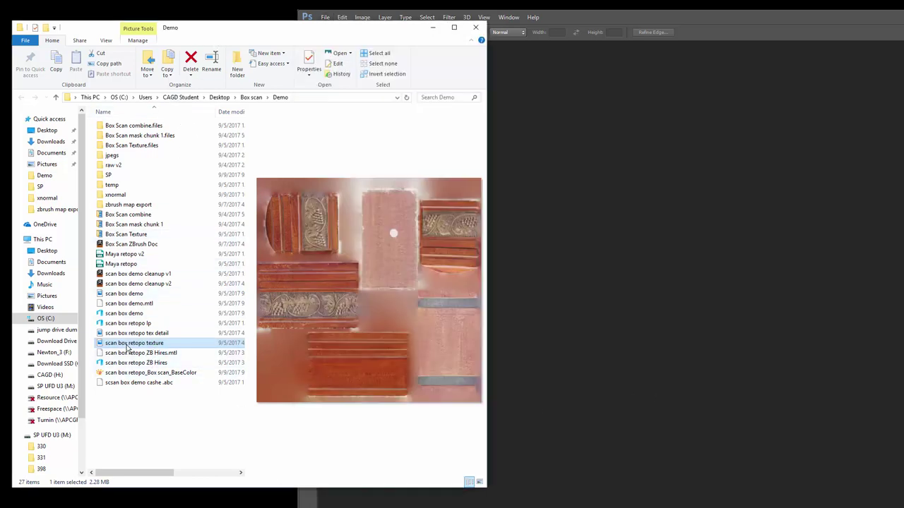
drag(129, 346, 746, 297)
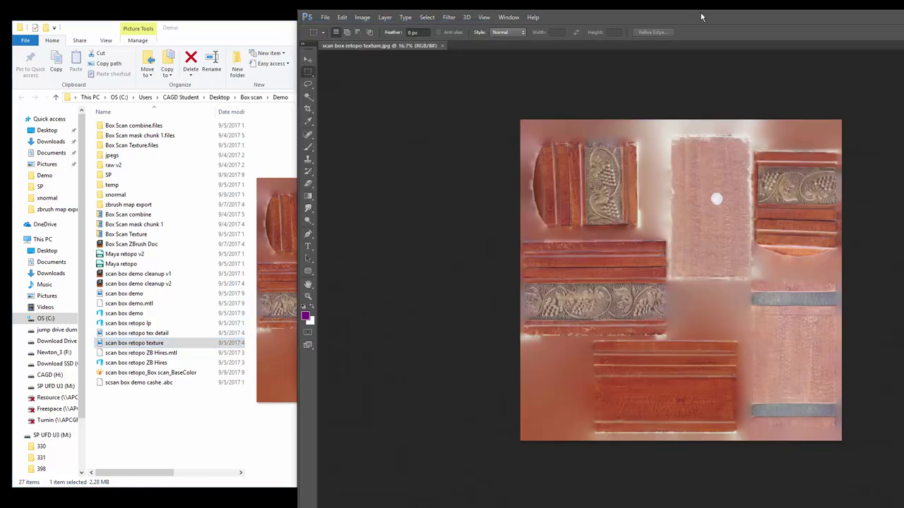
drag(701, 16, 720, 11)
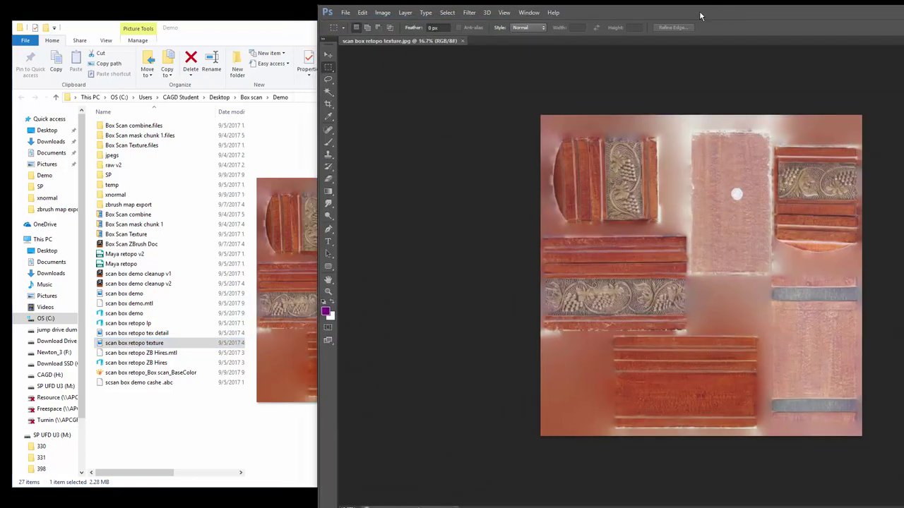
Place Scan box XN World_normals from the xnormal folder into the texture document and maximize the Photoshop window.
double_click(113, 196)
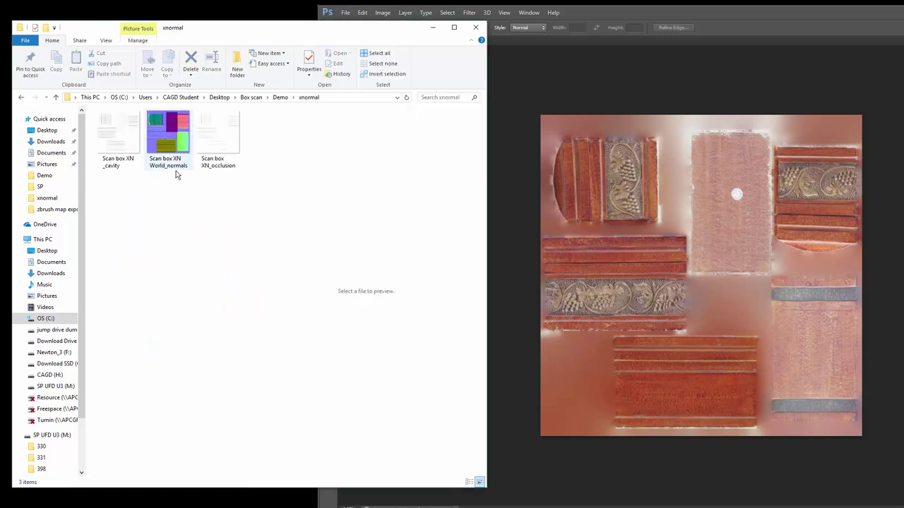
click(157, 130)
click(708, 267)
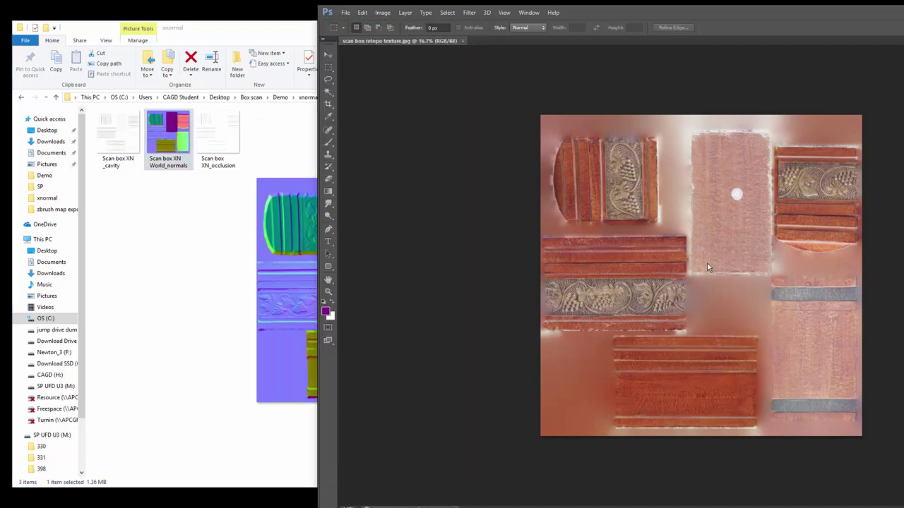
double_click(660, 9)
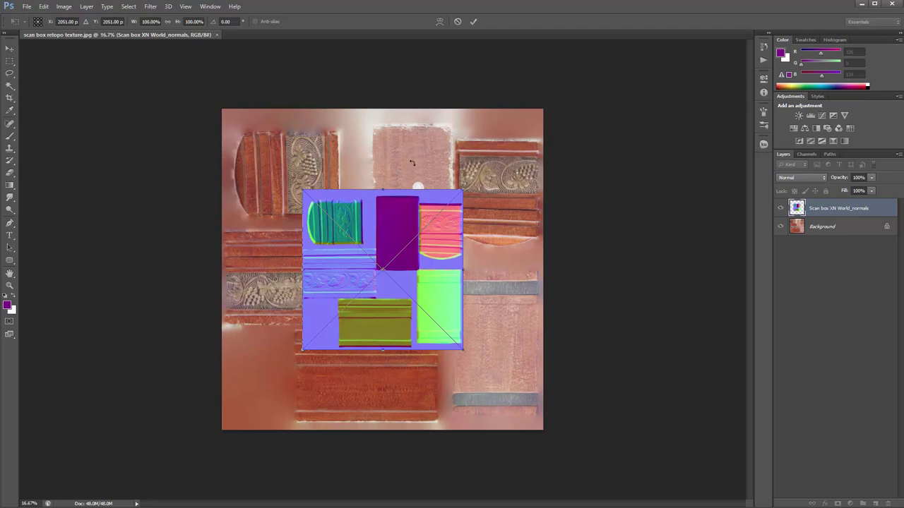
Align the placed normals map to the canvas's upper-left corner, scale it to 200% to fill the canvas, and commit the placement.
drag(400, 232, 301, 149)
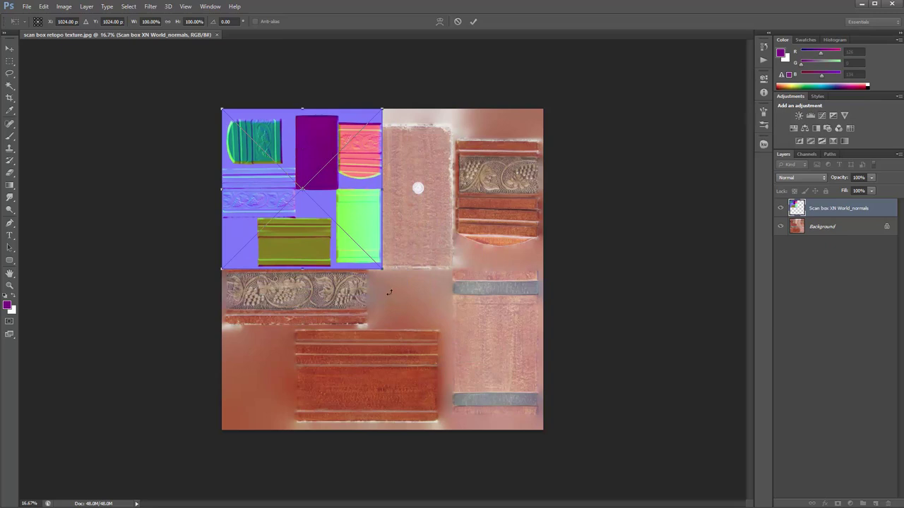
drag(383, 269, 541, 426)
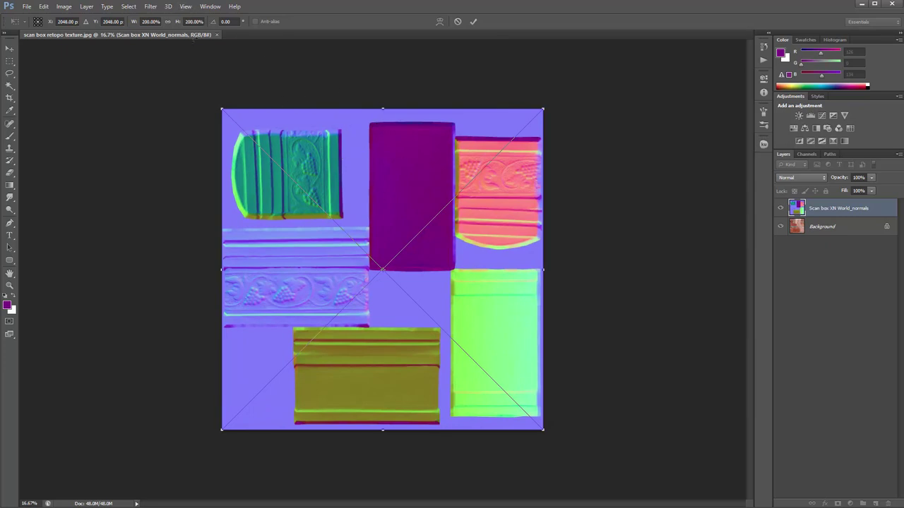
click(185, 7)
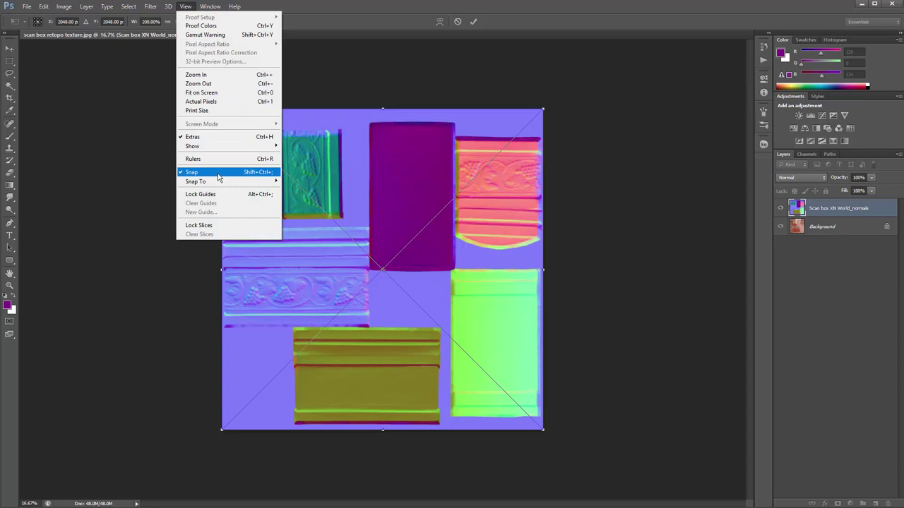
click(501, 78)
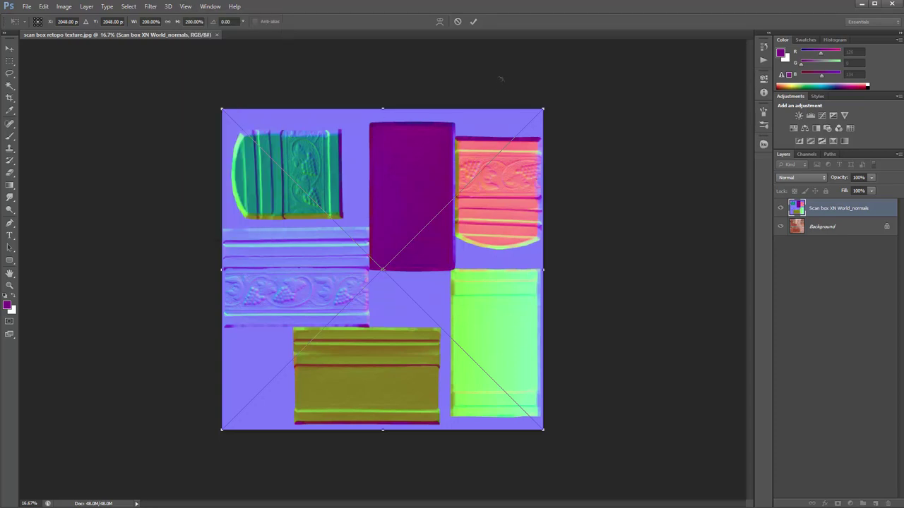
key(Return)
Open the Color Range selection using Sampled Colors for the Scan box XN World_normals layer.
key(m)
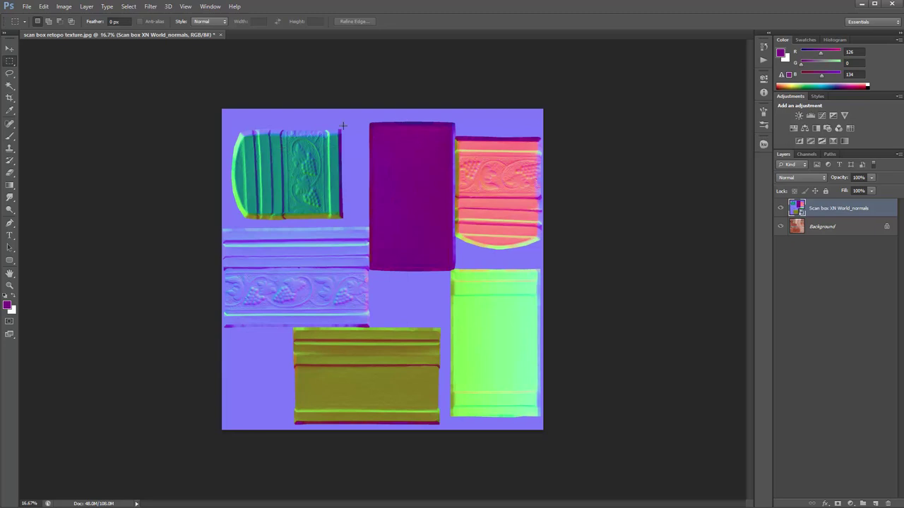
click(129, 7)
click(139, 87)
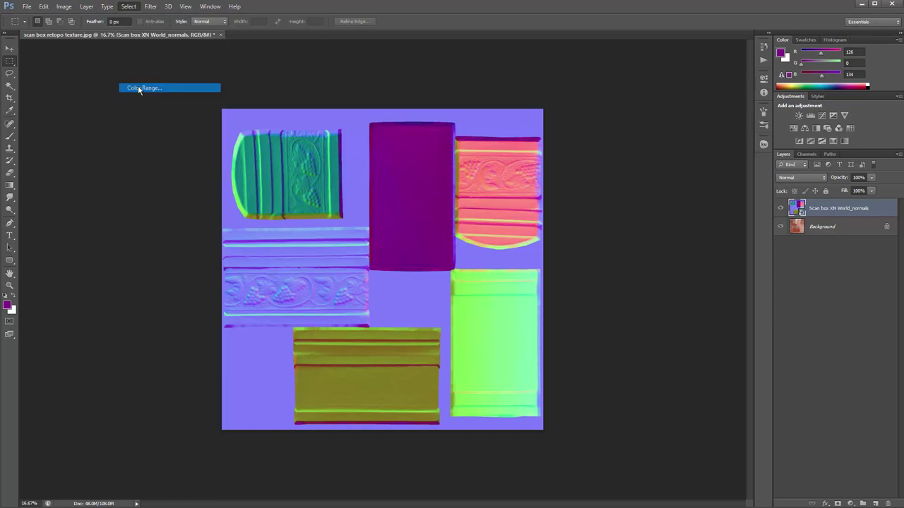
drag(150, 103, 157, 95)
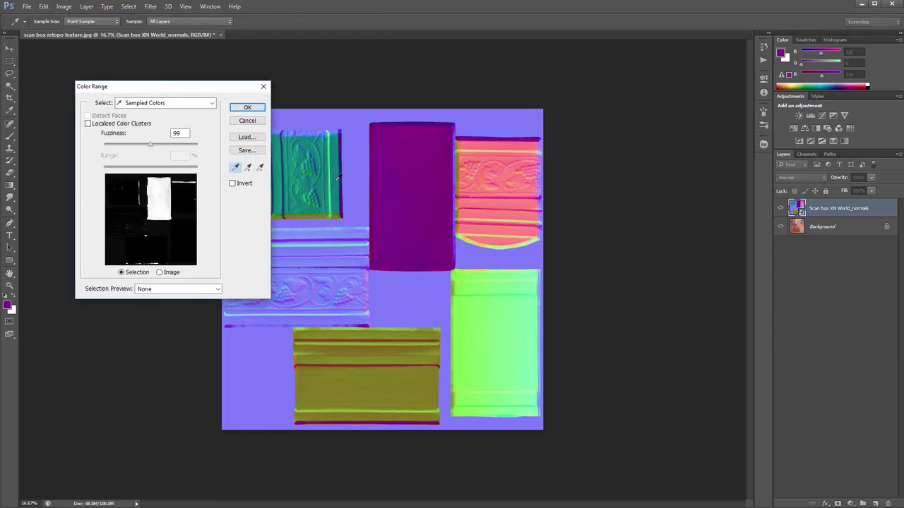
Sample the teal, blue, olive, green and pink islands of the normals map in turn to preview their selection masks.
click(307, 173)
click(323, 272)
click(317, 253)
click(392, 375)
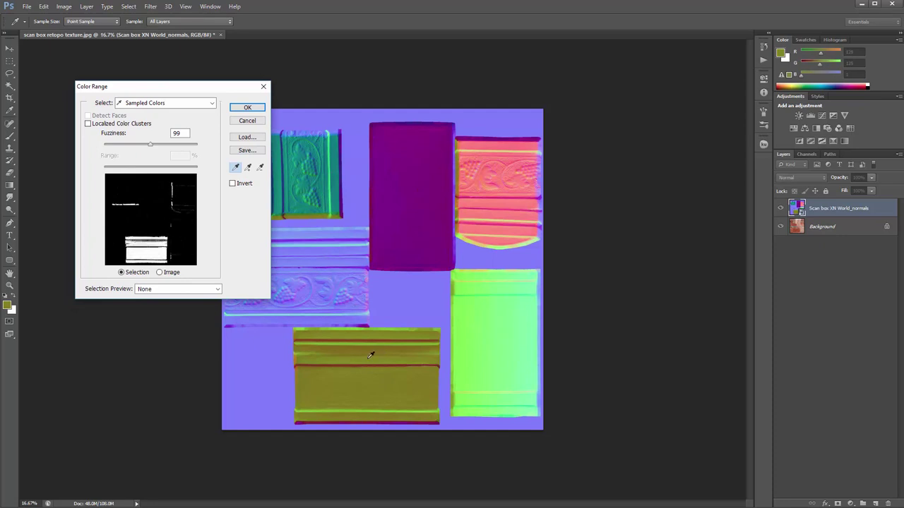
click(501, 339)
click(493, 183)
click(511, 172)
click(504, 176)
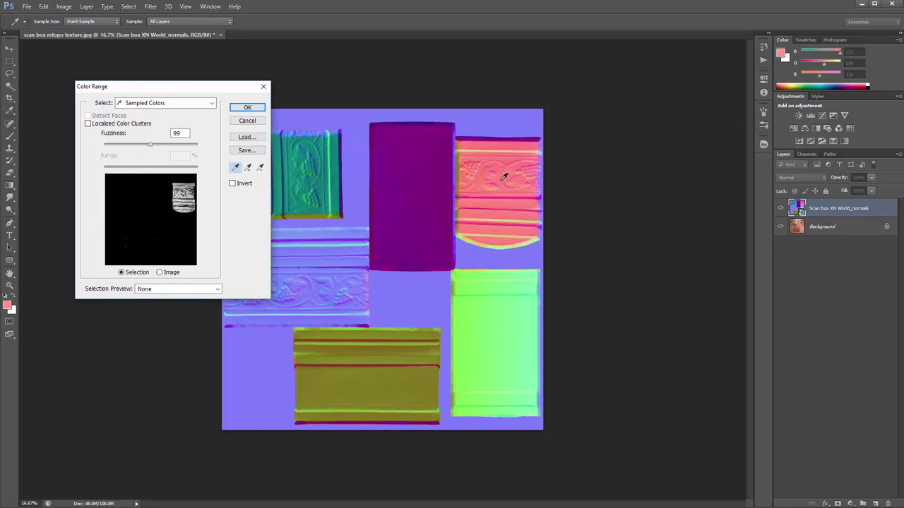
Sample the purple panel of the normals map, set the fuzziness to 98, and create the selection.
click(424, 185)
click(413, 156)
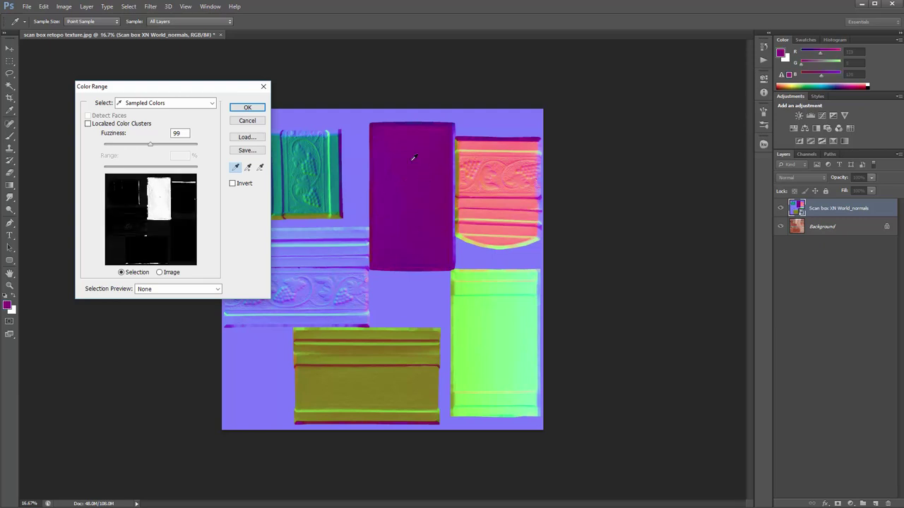
click(403, 153)
click(410, 153)
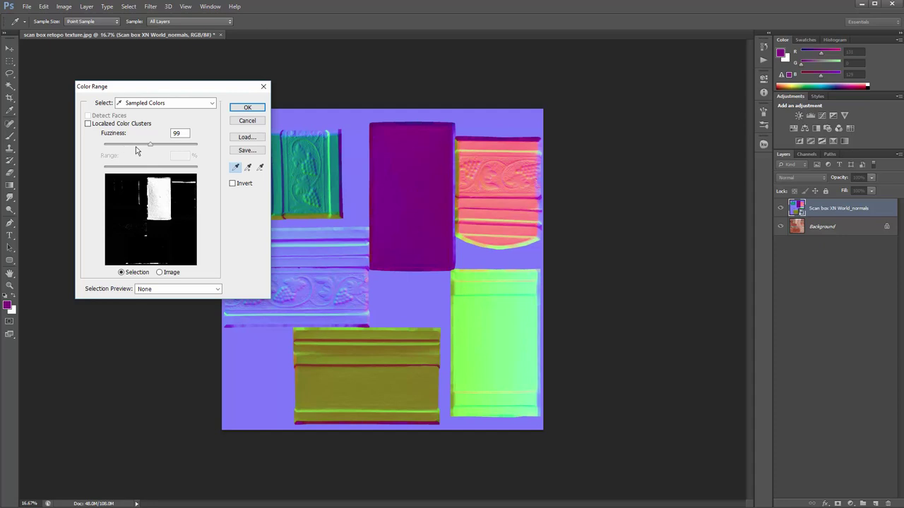
mouse_move(146, 147)
mouse_down()
mouse_move(108, 147)
mouse_move(166, 145)
mouse_move(151, 145)
mouse_up()
mouse_move(412, 165)
mouse_down()
mouse_move(428, 155)
mouse_move(397, 165)
mouse_move(443, 162)
mouse_move(405, 161)
mouse_move(426, 196)
mouse_move(413, 163)
mouse_move(395, 190)
mouse_move(410, 204)
mouse_move(404, 157)
mouse_move(494, 200)
mouse_move(375, 178)
mouse_move(402, 169)
mouse_up()
mouse_move(144, 147)
mouse_down()
mouse_move(155, 144)
mouse_move(144, 148)
mouse_up()
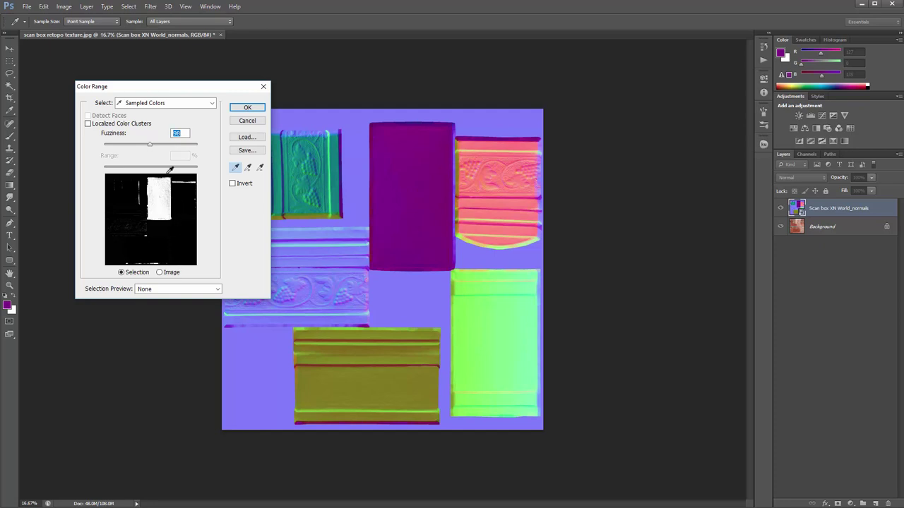
click(245, 108)
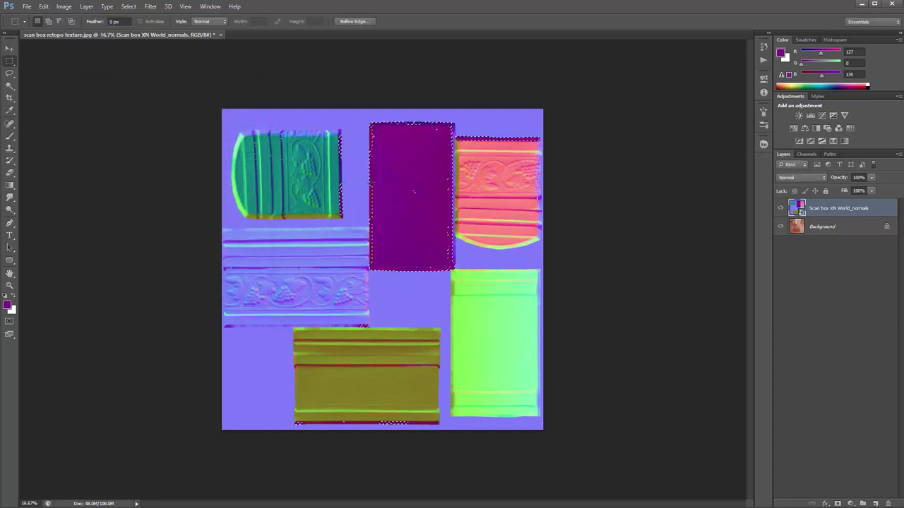
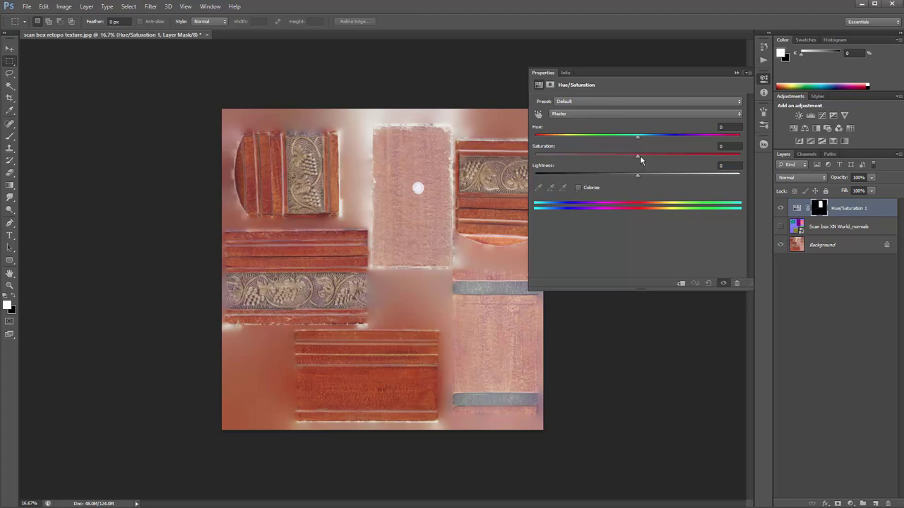
Set the Hue/Saturation 1 adjustment to saturation +52 and lightness -18.
drag(637, 155, 690, 166)
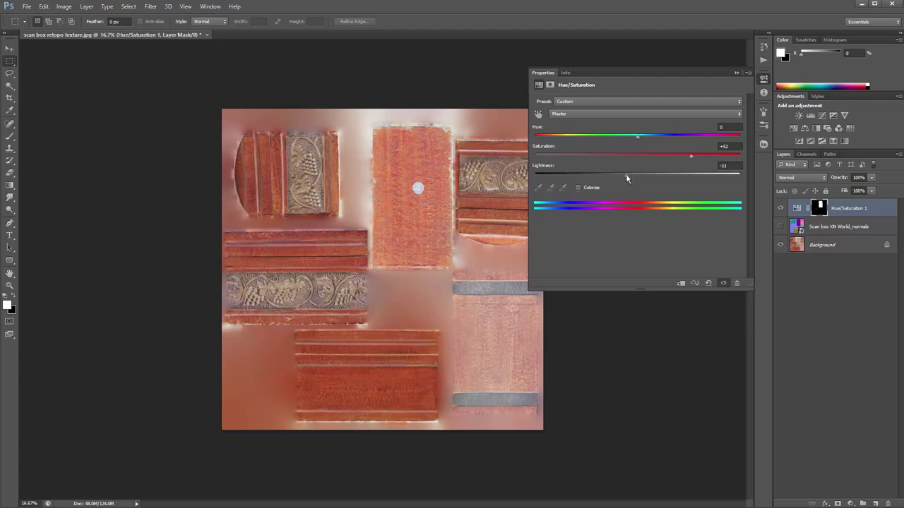
drag(625, 174, 618, 175)
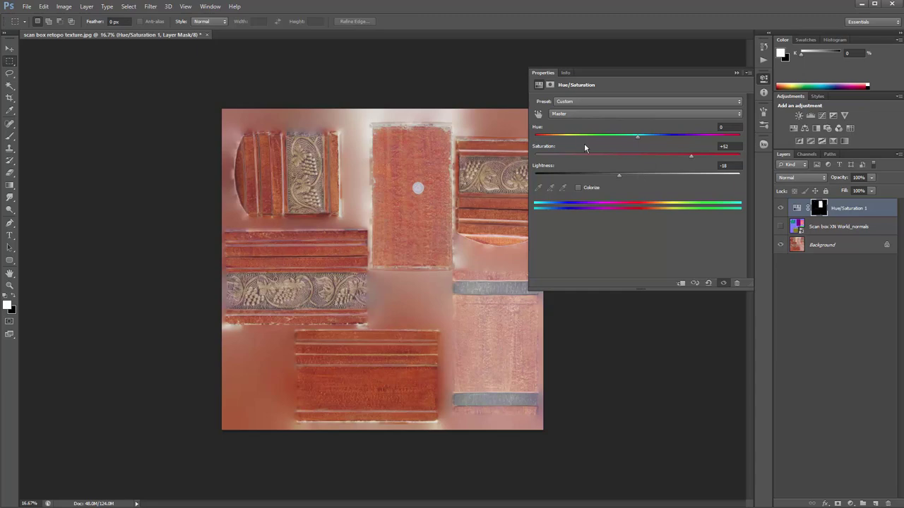
Load the Hue/Saturation 1 layer mask as a selection from its channel and return to the layer list.
click(817, 207)
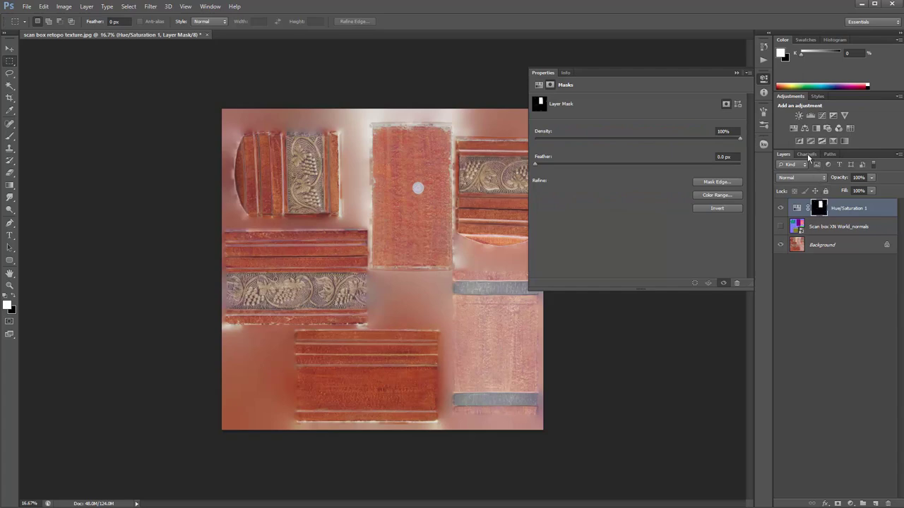
click(807, 155)
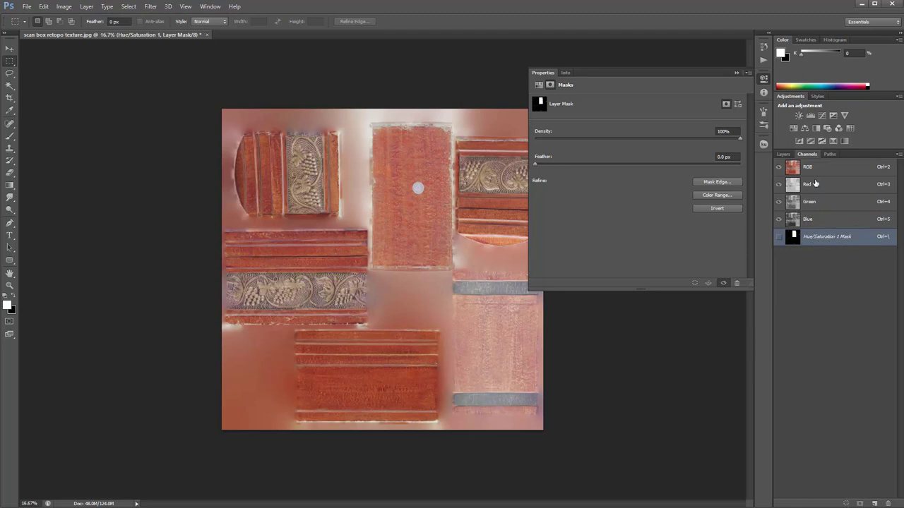
click(846, 503)
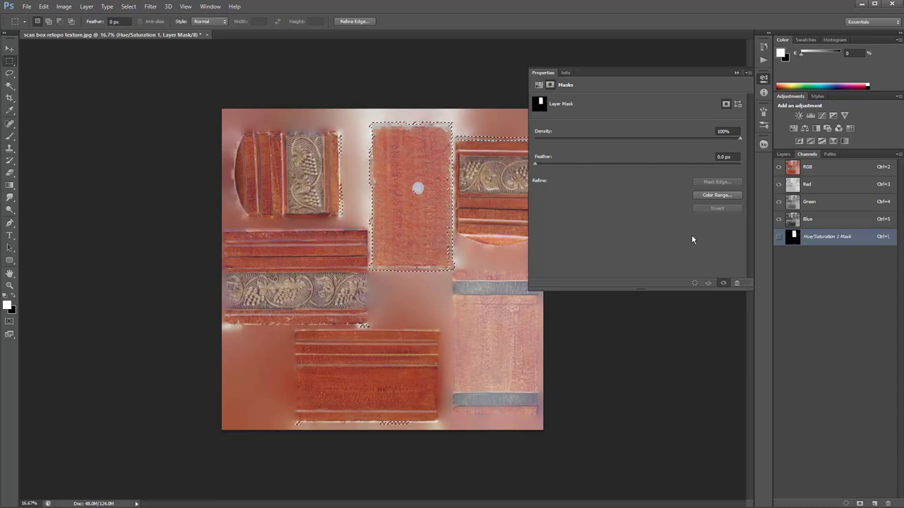
click(783, 154)
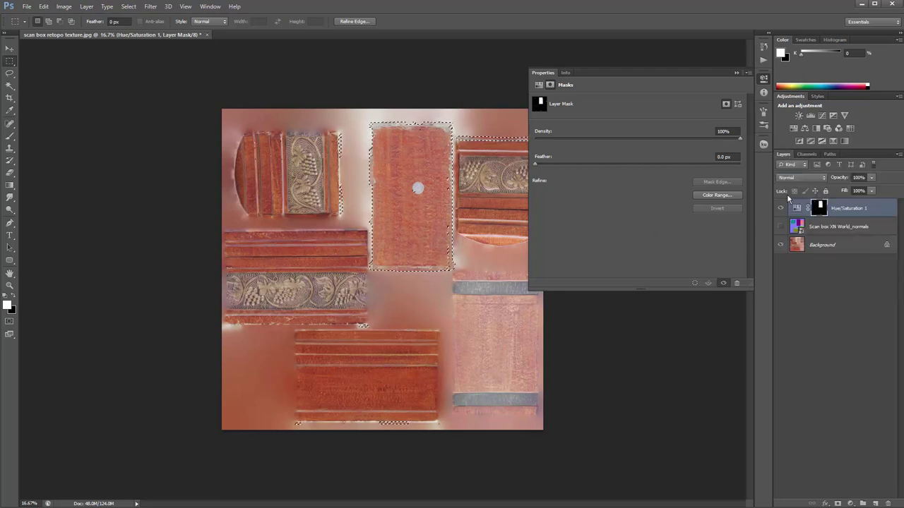
Add a Vibrance adjustment layer masked to the loaded selection and raise its vibrance strongly.
click(849, 503)
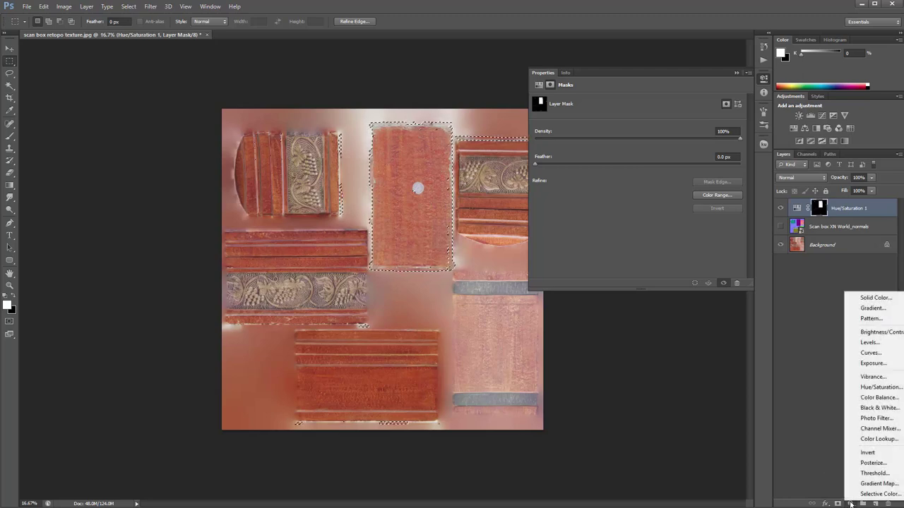
click(860, 380)
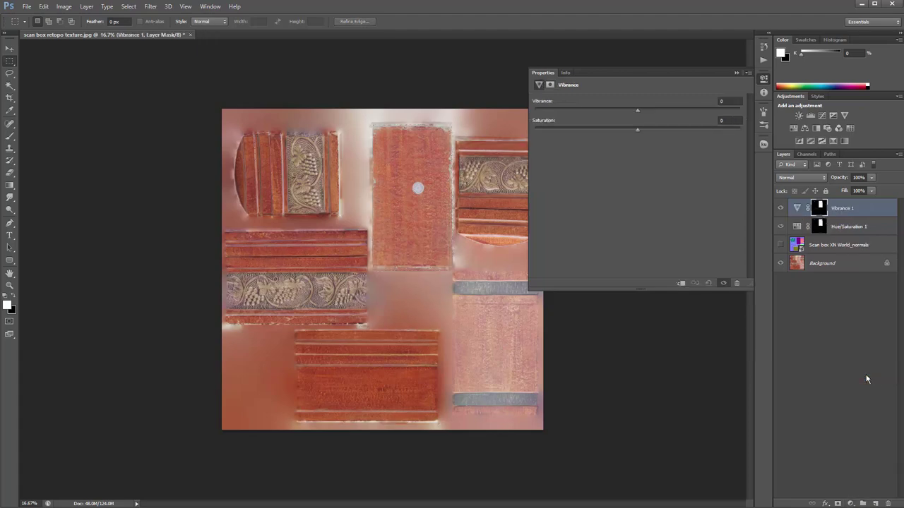
click(796, 207)
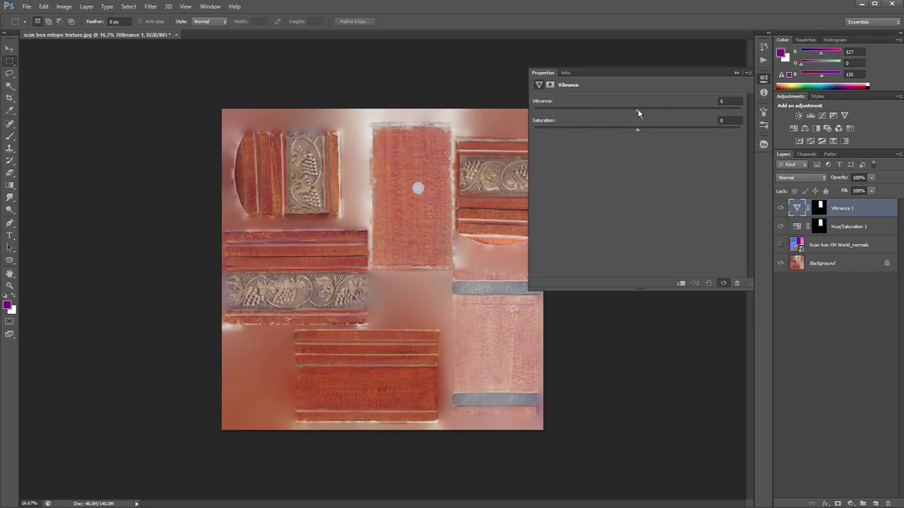
drag(638, 109, 650, 108)
drag(696, 111, 693, 112)
drag(697, 112, 711, 115)
Refine the Hue/Saturation 1 adjustment to saturation +56 and lightness -22, and collapse its settings.
click(797, 227)
mouse_move(690, 155)
mouse_down()
mouse_move(679, 156)
mouse_move(698, 160)
mouse_up()
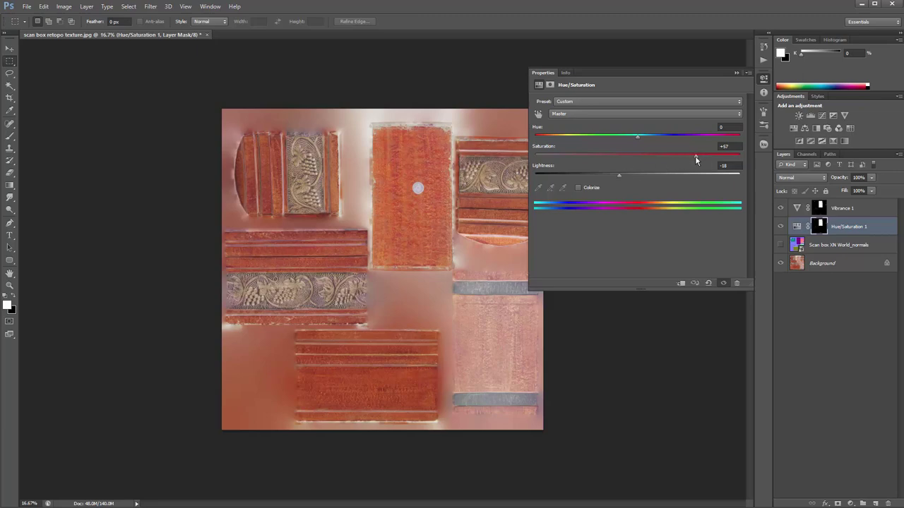
drag(620, 177, 625, 178)
drag(621, 178, 616, 177)
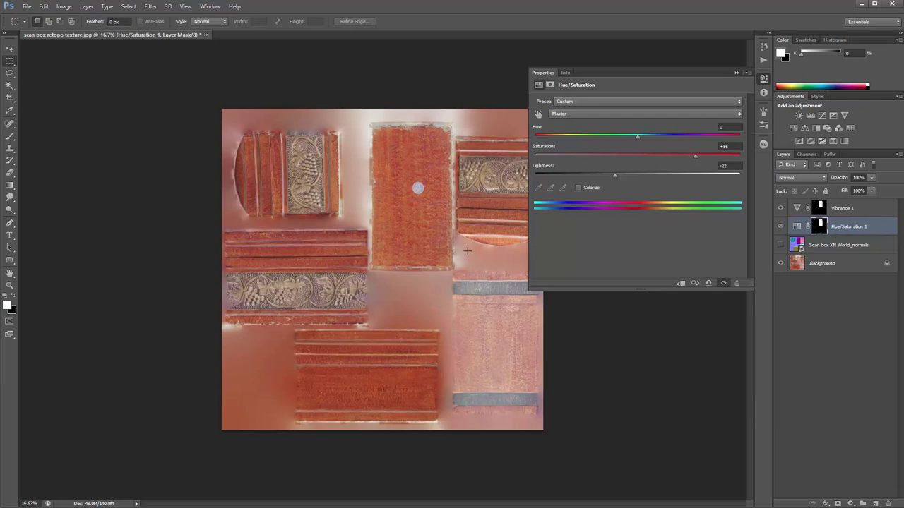
click(736, 72)
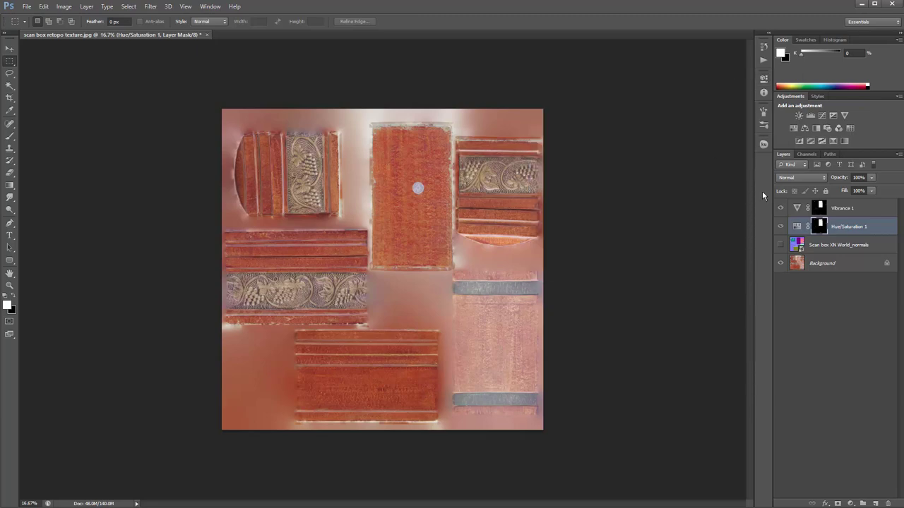
Show and select the Scan box XN World_normals layer, and open the Color Range selection for it.
click(780, 245)
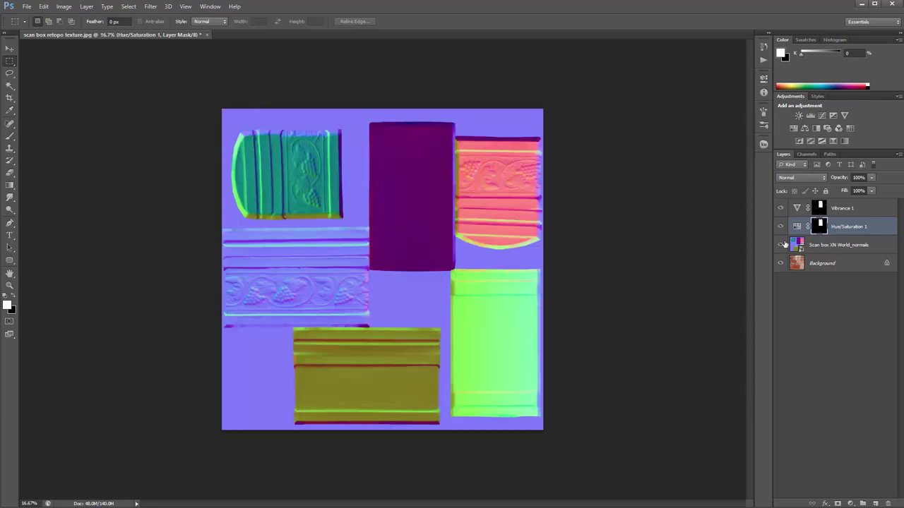
click(837, 247)
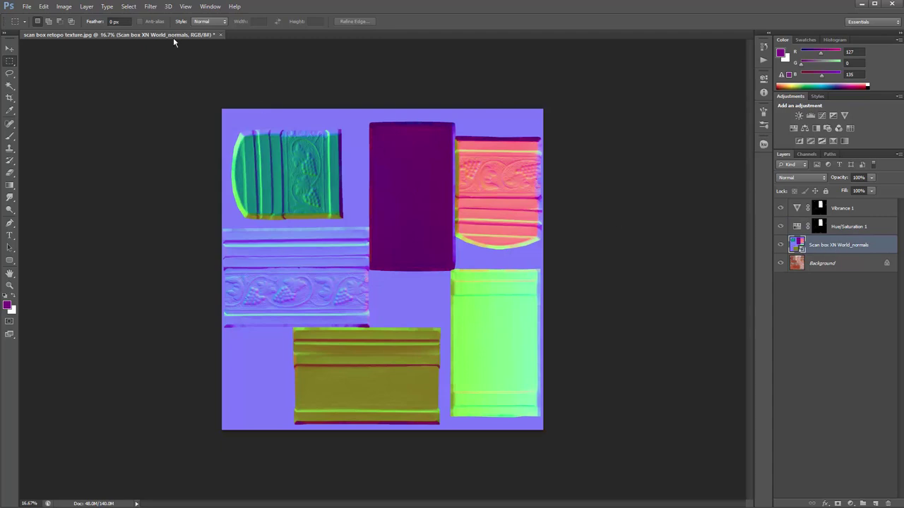
click(128, 7)
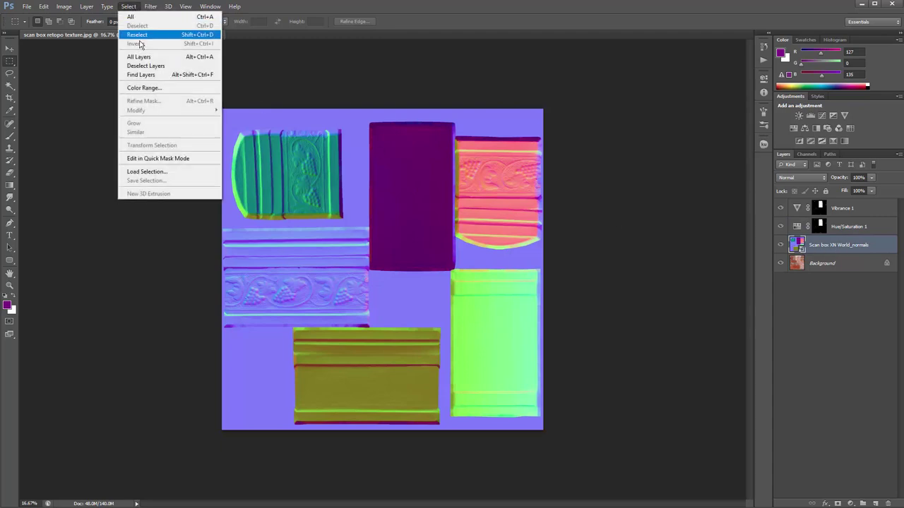
click(152, 93)
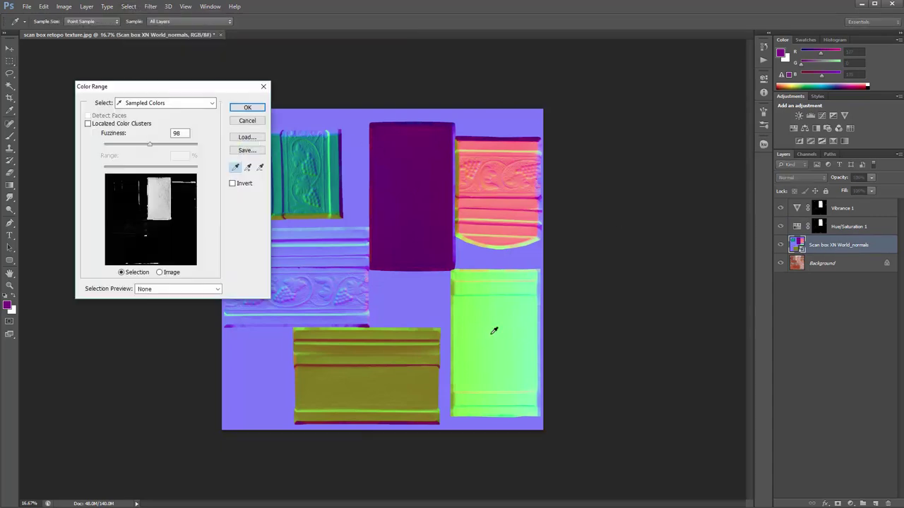
Sample the light green panel, add its bluish-green edge to the sample, fine-tune the fuzziness, and create the selection.
mouse_move(494, 331)
mouse_down()
mouse_move(466, 334)
mouse_move(485, 338)
mouse_up()
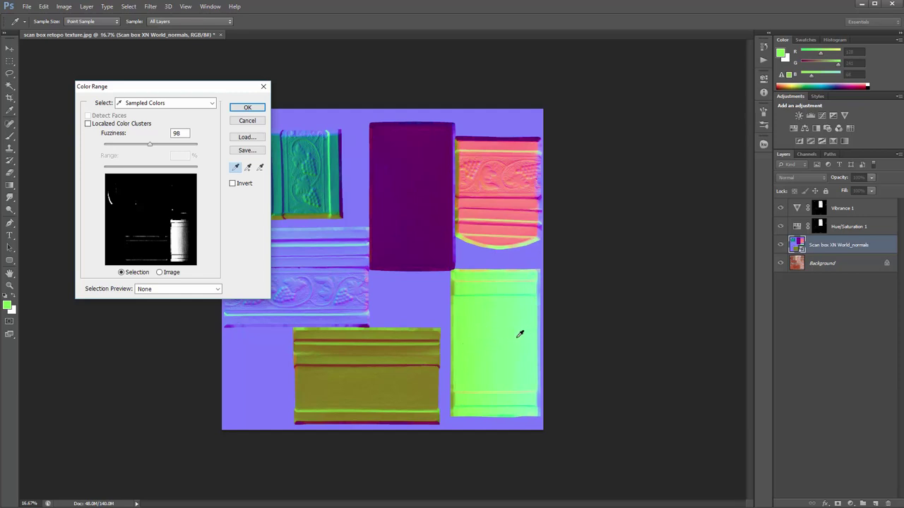
click(473, 335)
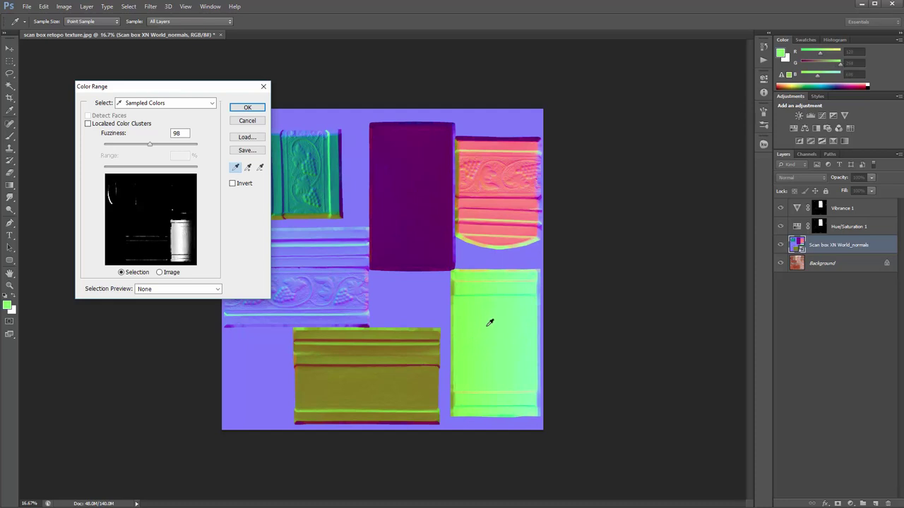
drag(487, 325, 469, 338)
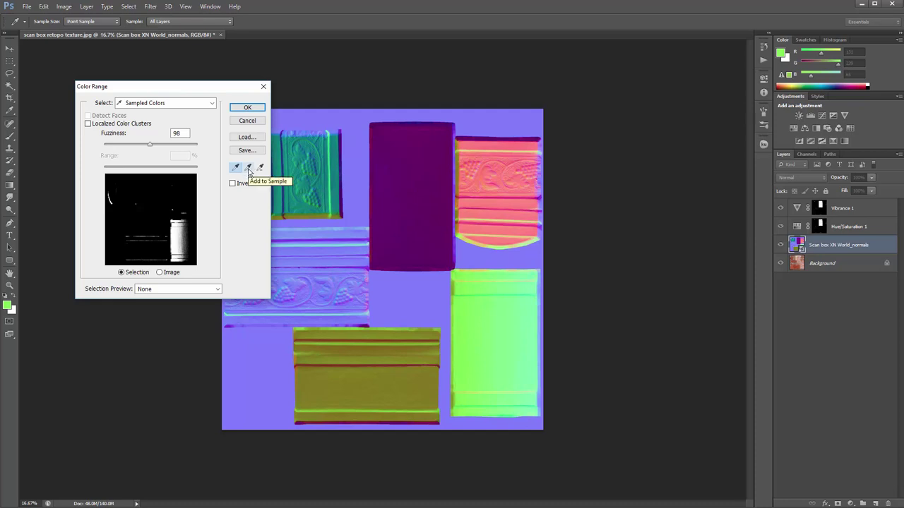
click(248, 168)
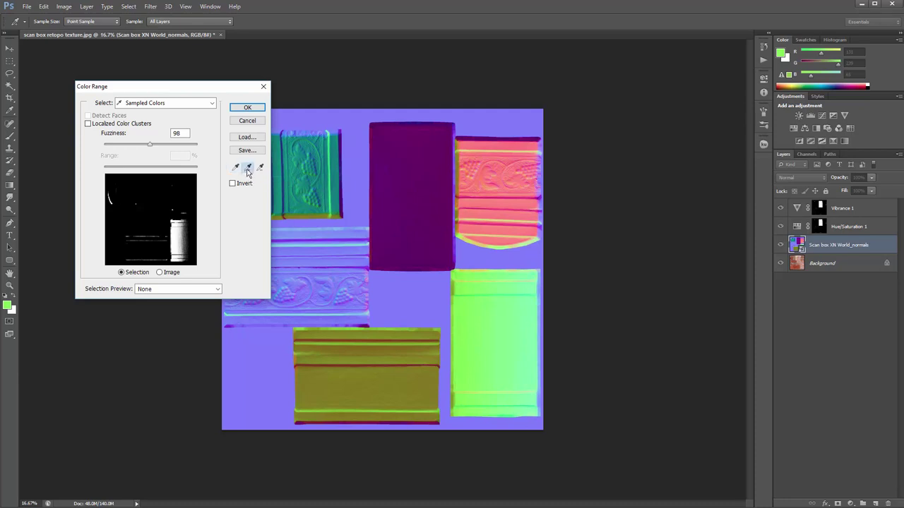
click(531, 338)
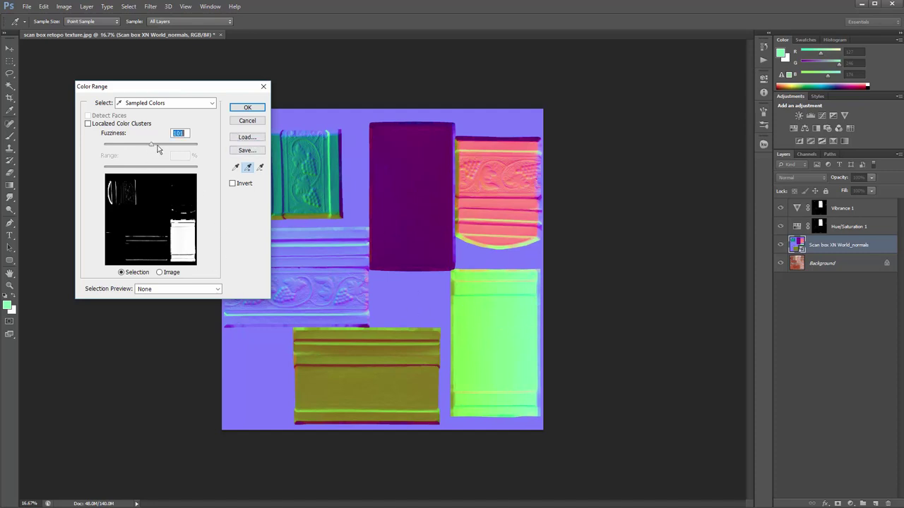
drag(158, 148, 149, 148)
click(249, 109)
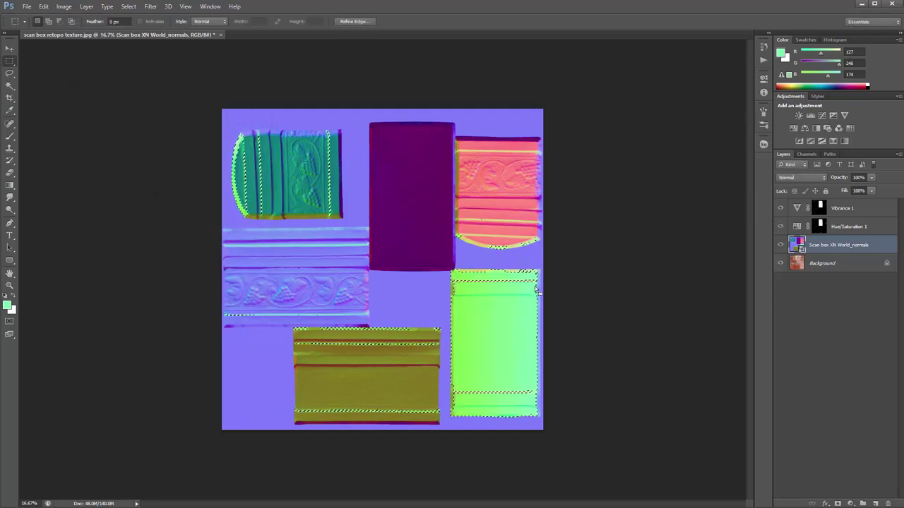
Hide the Scan box XN World_normals layer and add a Hue/Saturation adjustment layer masked to the green-panel selection.
click(781, 245)
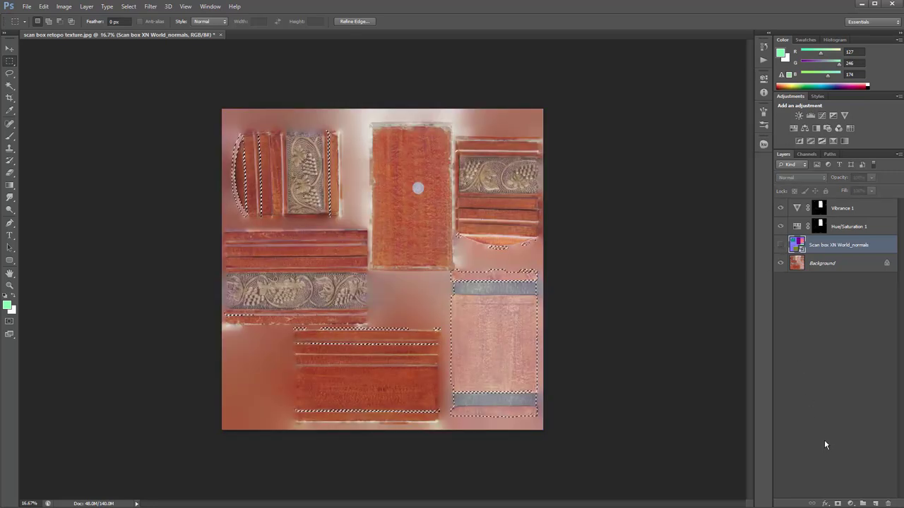
click(852, 503)
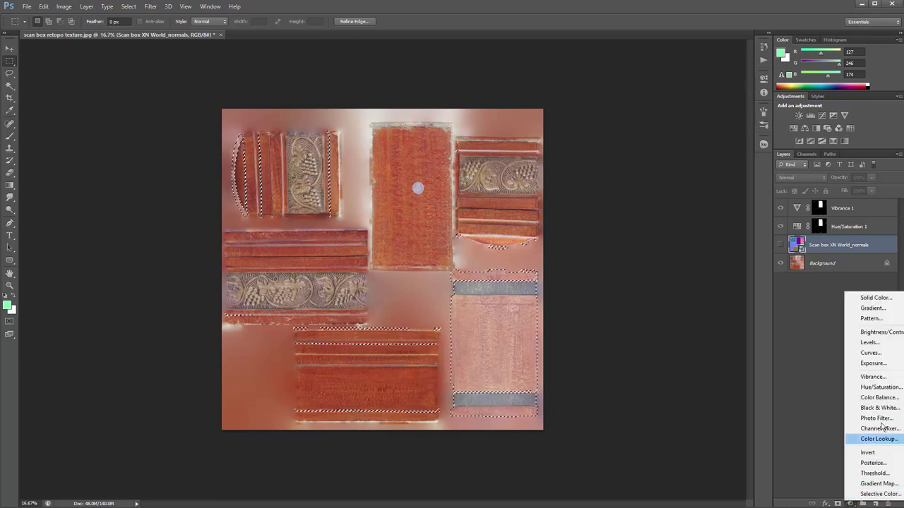
click(880, 387)
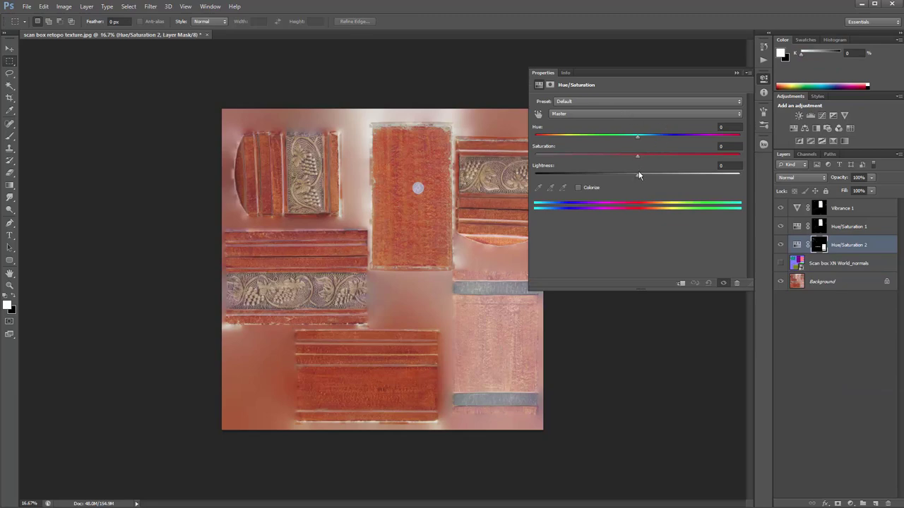
Set the Hue/Saturation 2 adjustment to saturation +59 and lightness -16.
drag(638, 158, 707, 164)
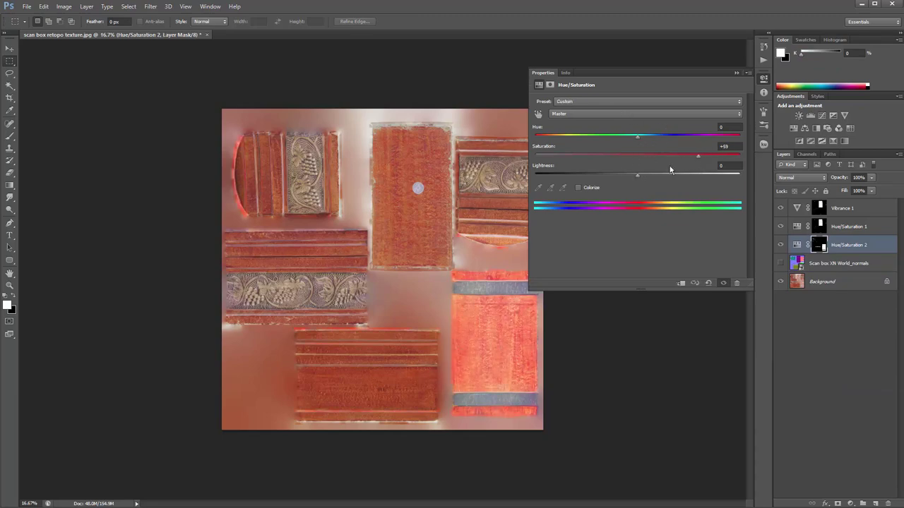
drag(638, 177, 619, 178)
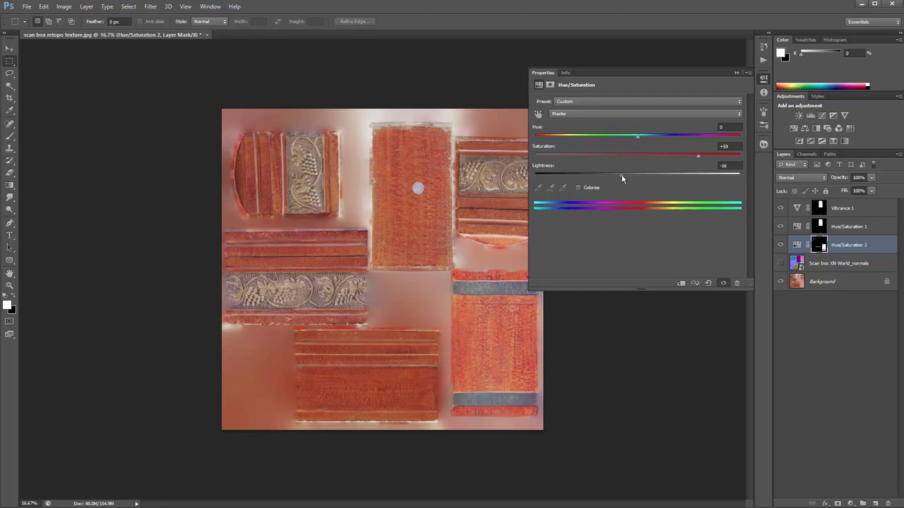
Load the Hue/Saturation 2 mask as a selection and add a Vibrance adjustment layer masked to it with vibrance +61.
click(805, 154)
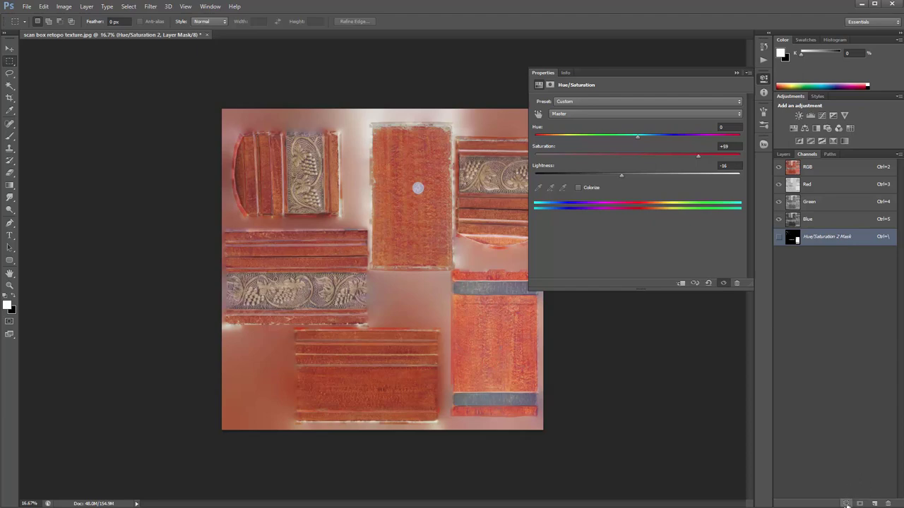
click(846, 504)
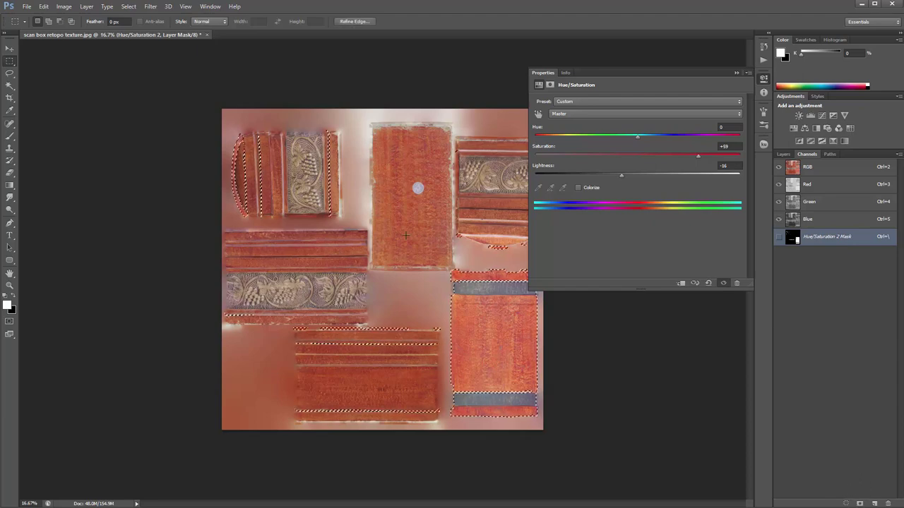
click(783, 154)
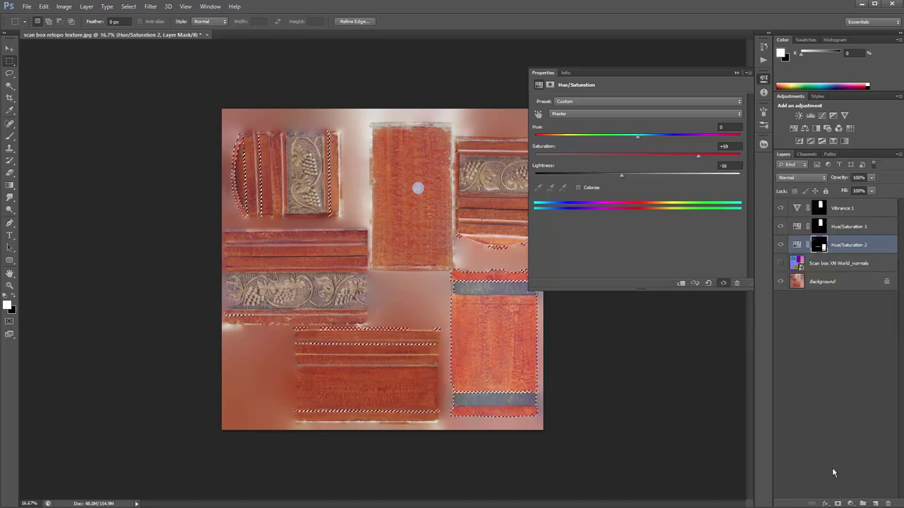
click(850, 503)
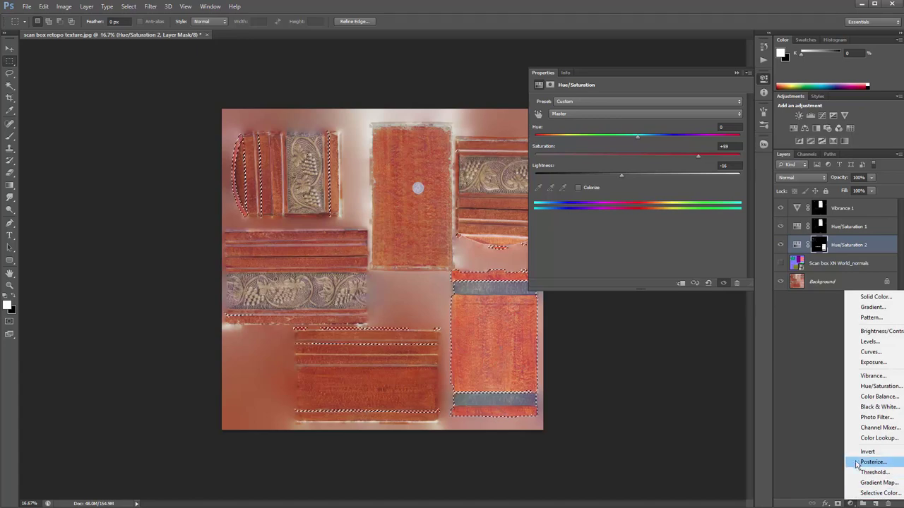
click(873, 376)
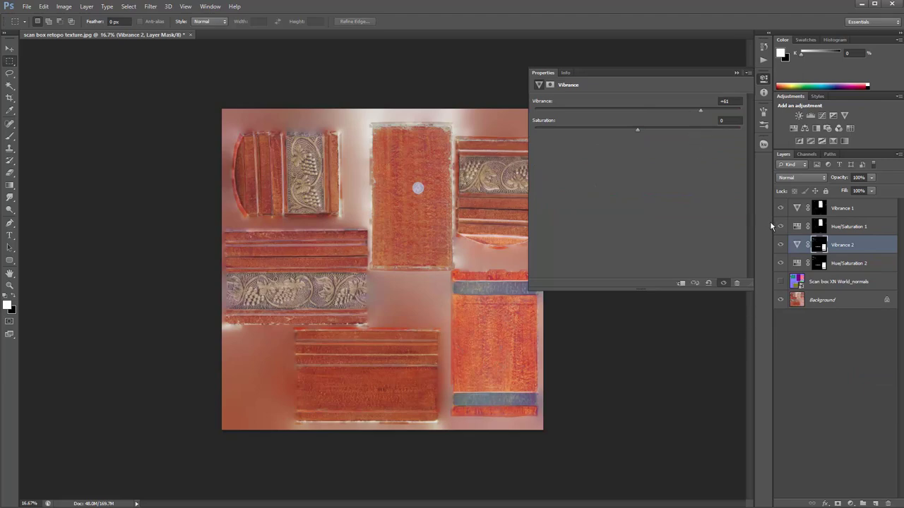
Fine-tune the Hue/Saturation 1 lightness to about -23, set the Vibrance 1 layer's vibrance to +73, and collapse the adjustment settings.
click(795, 227)
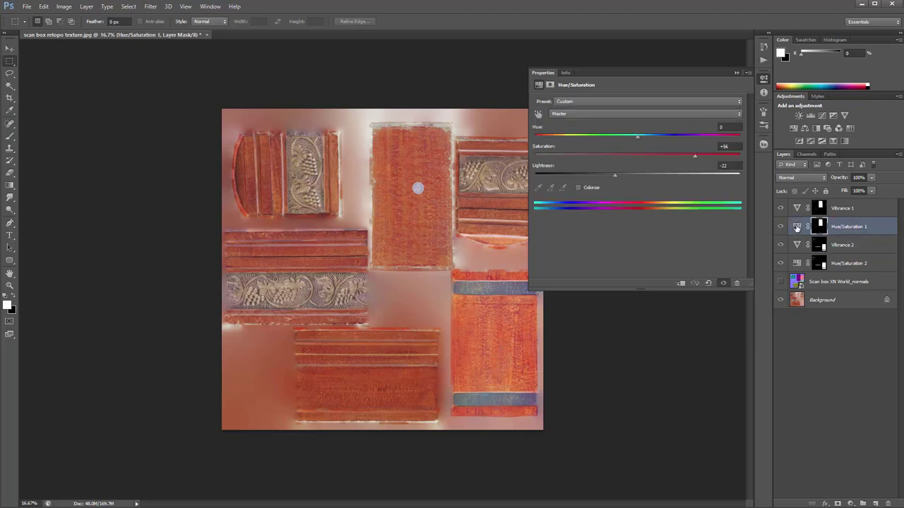
drag(612, 179, 613, 178)
click(796, 209)
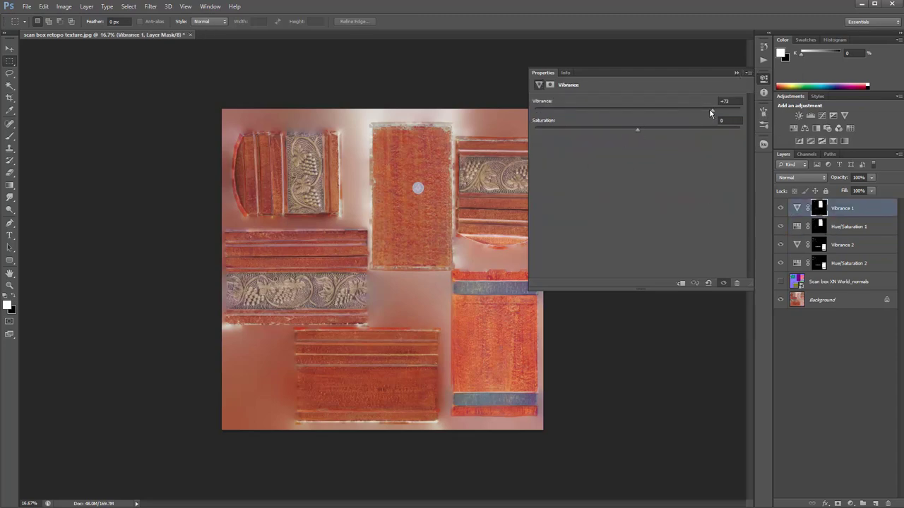
click(797, 227)
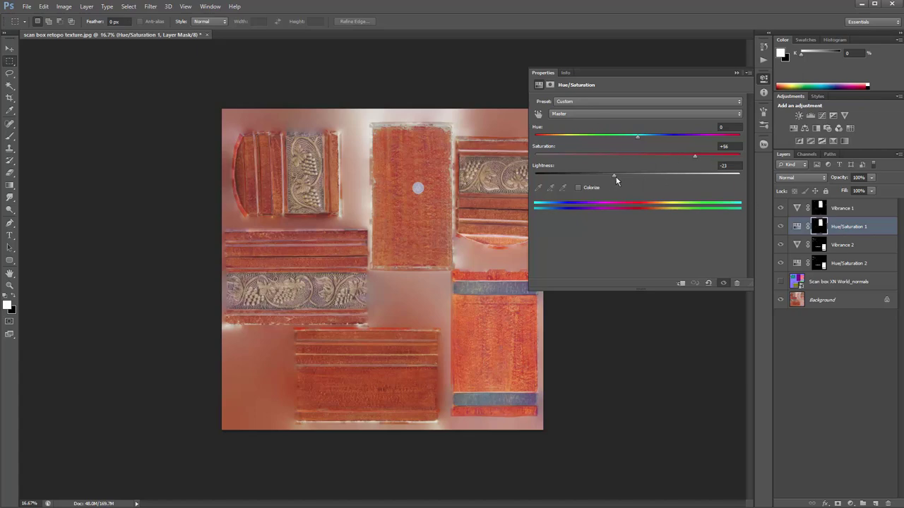
drag(620, 177, 615, 175)
click(736, 74)
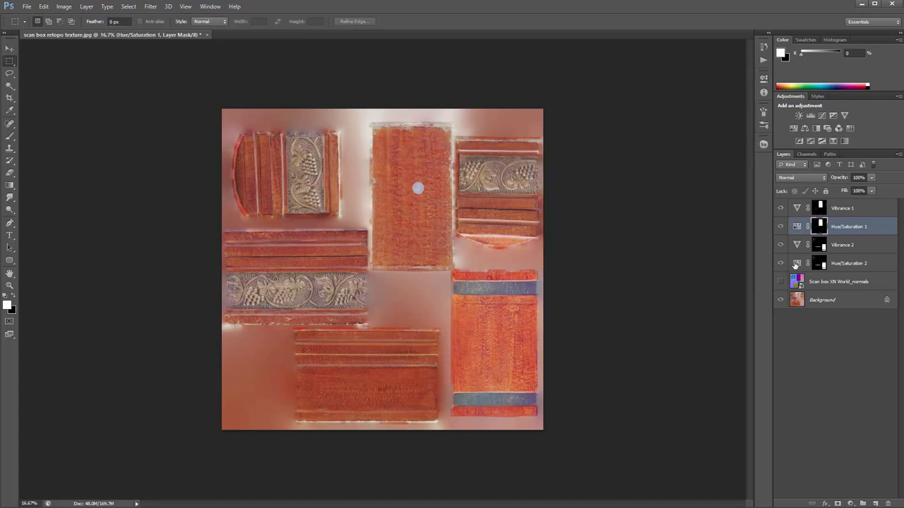
Darken the Hue/Saturation 2 adjustment to lightness -20, reduce its saturation to match the other panels, and collapse its settings.
click(796, 263)
mouse_move(621, 175)
mouse_down()
mouse_move(636, 176)
mouse_move(618, 181)
mouse_up()
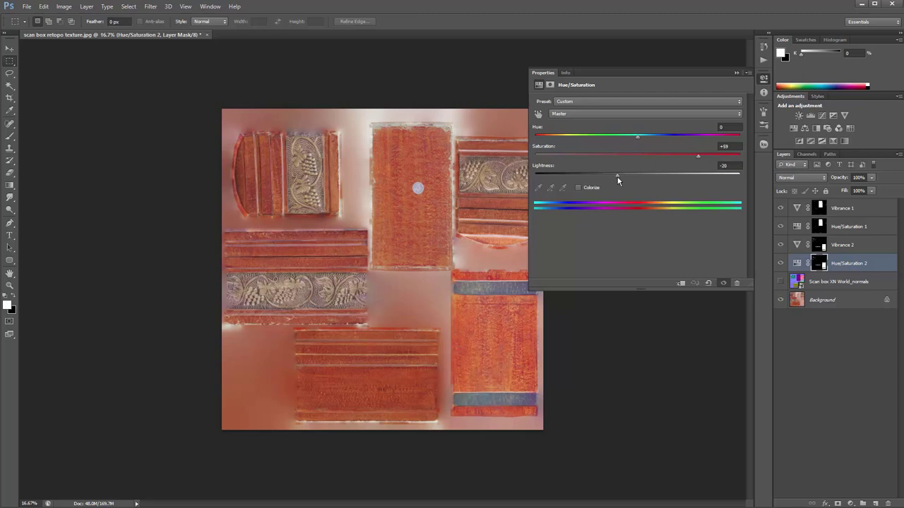
drag(687, 157, 689, 157)
click(737, 73)
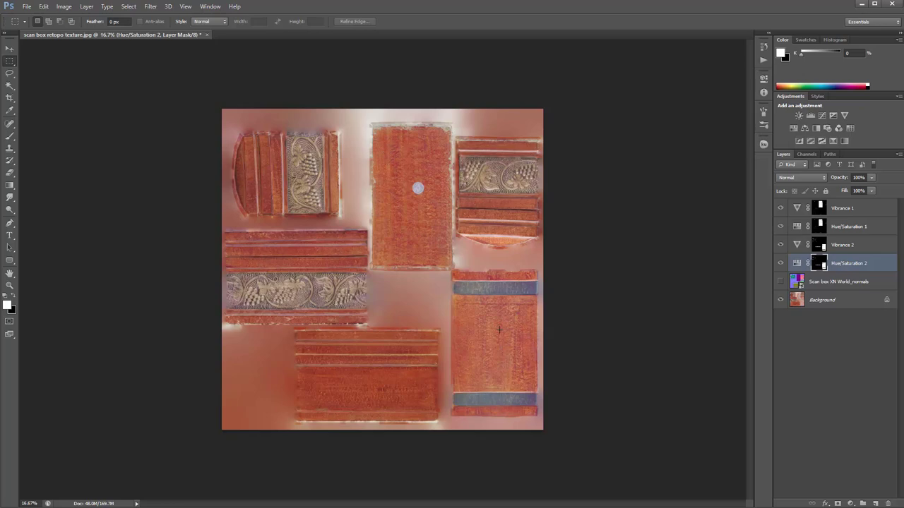
Show the Scan box XN World_normals layer to review its color regions, select the Background layer, and hide the normals layer again.
click(780, 281)
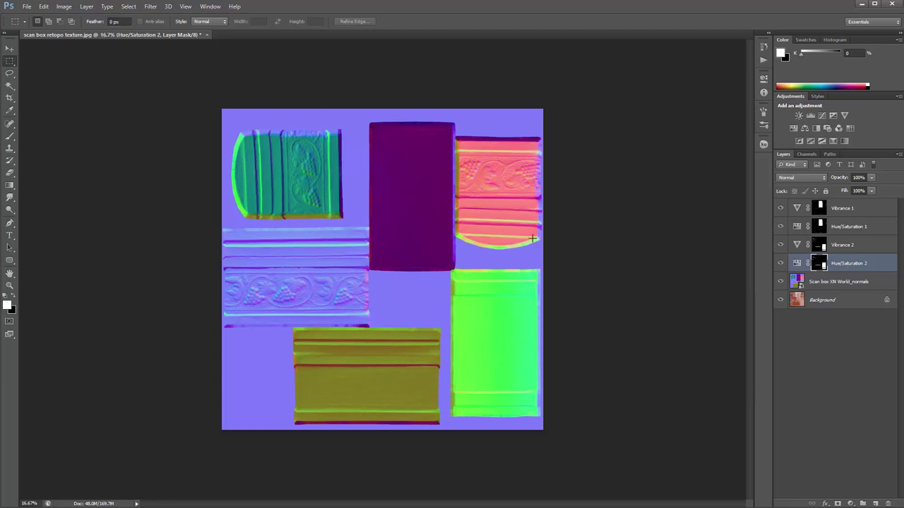
click(797, 300)
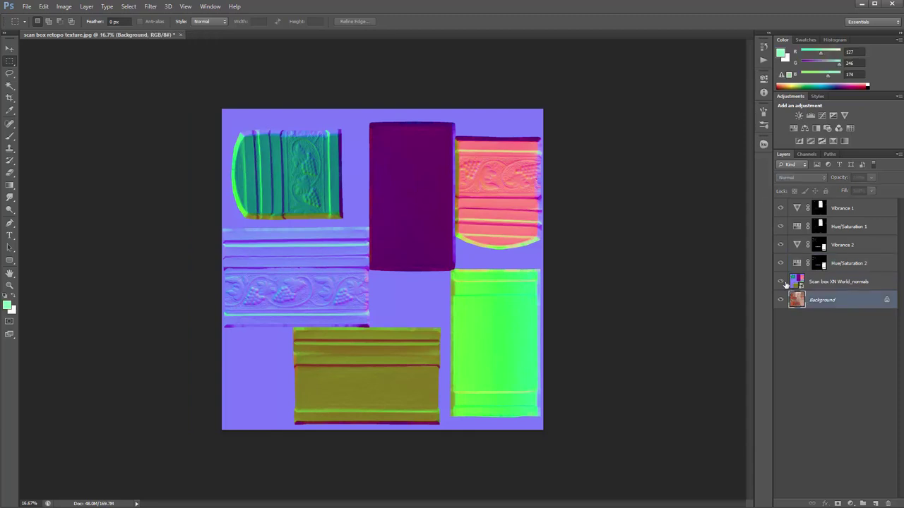
click(780, 281)
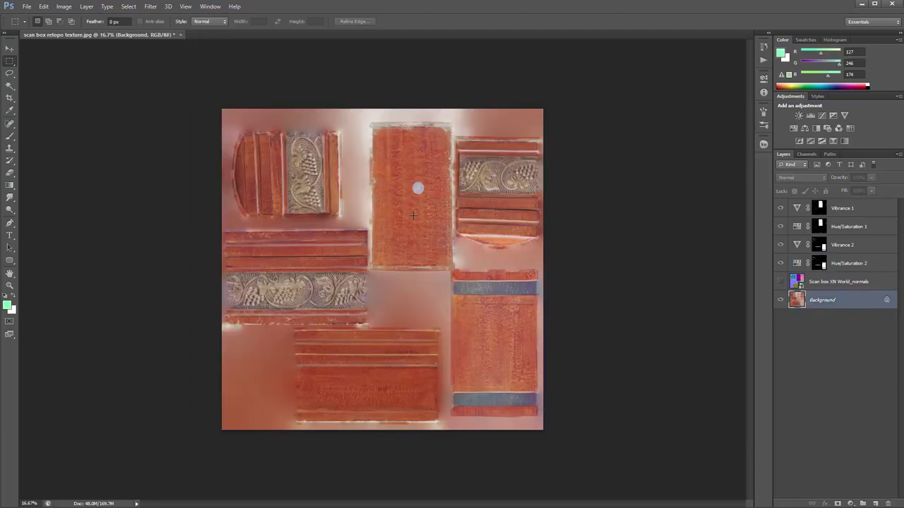